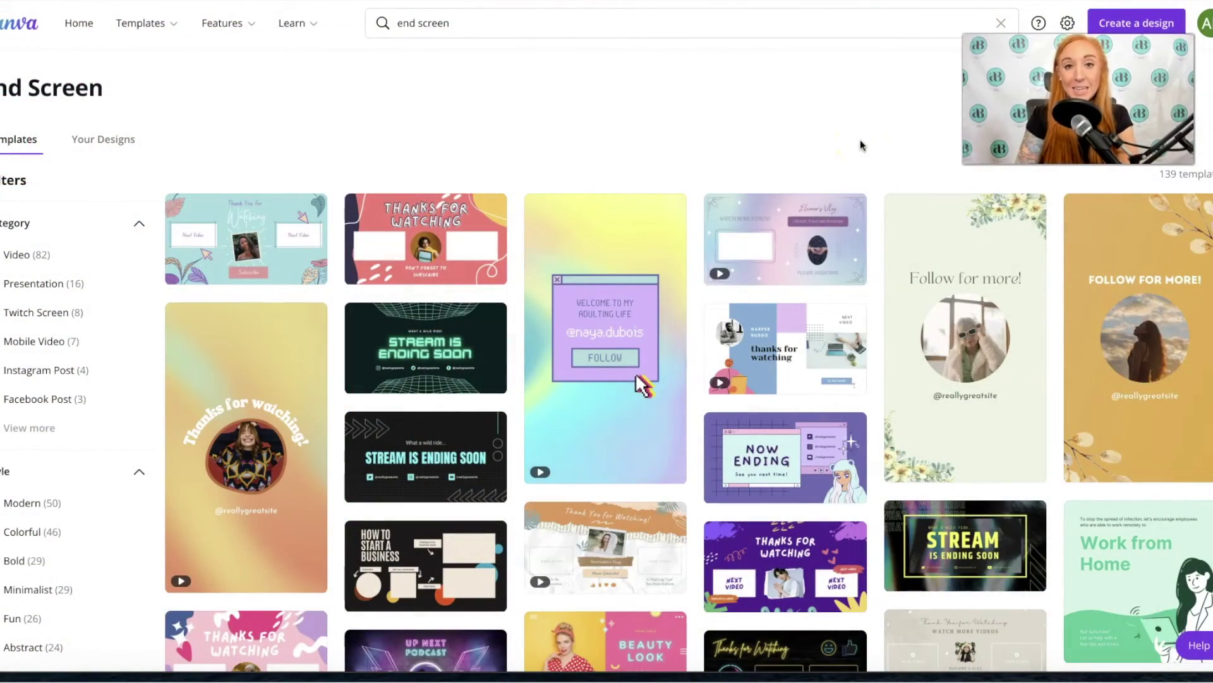
- Browse Canva's end screen template results to find the 'How to Start a Business' design
left_click(558, 44)
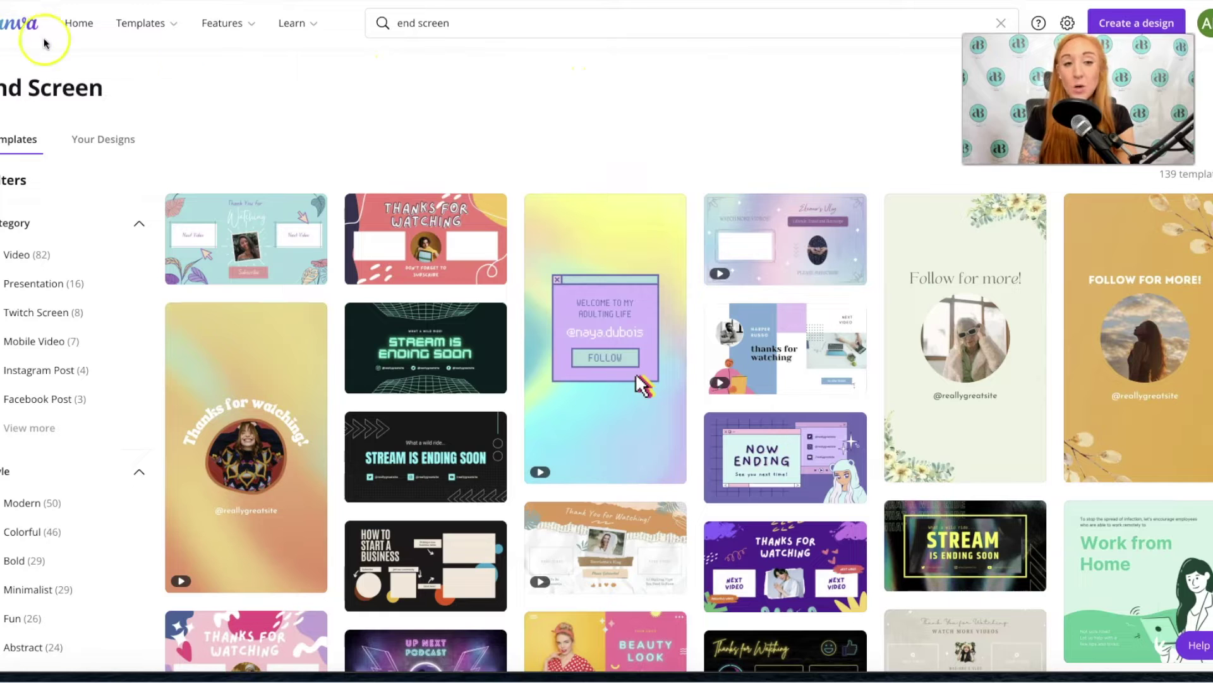
left_click(468, 24)
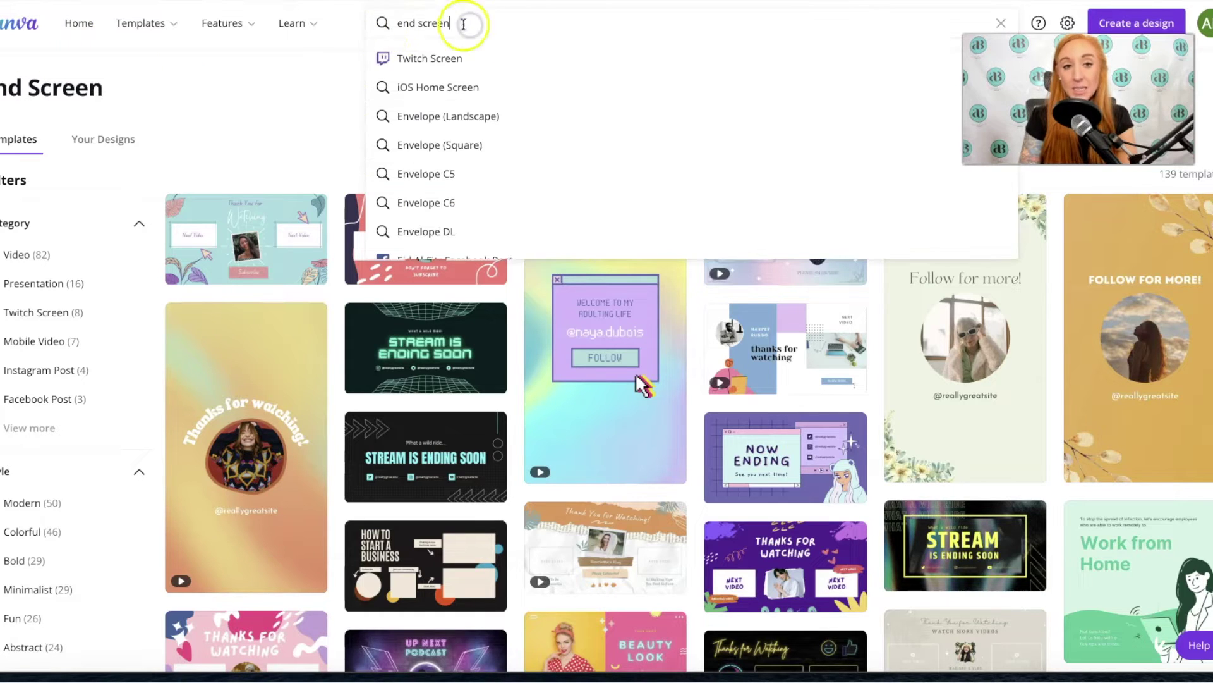
left_click(346, 28)
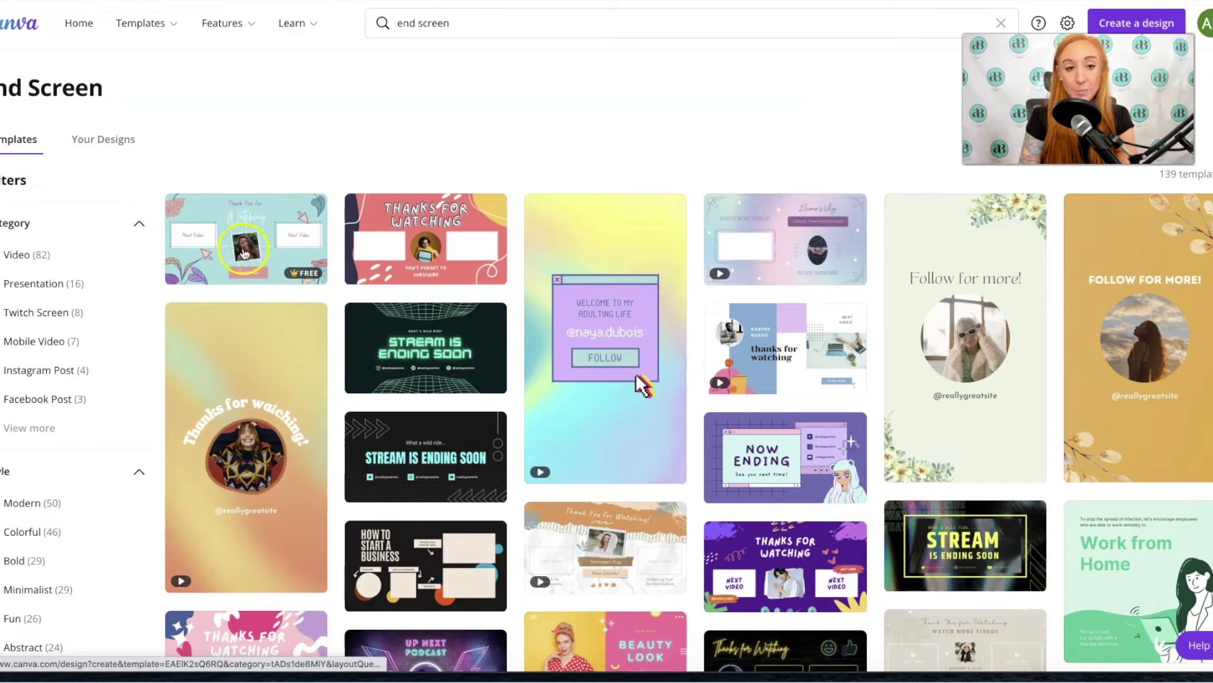
mouse_move(201, 253)
mouse_move(417, 258)
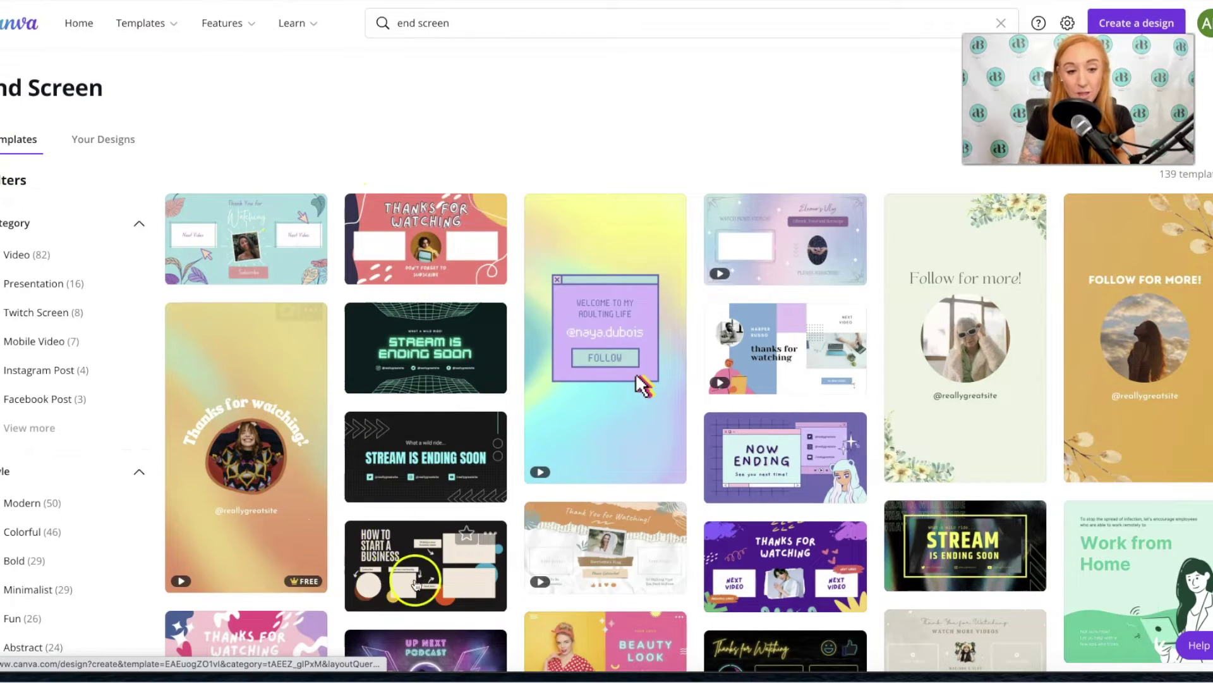
mouse_move(379, 579)
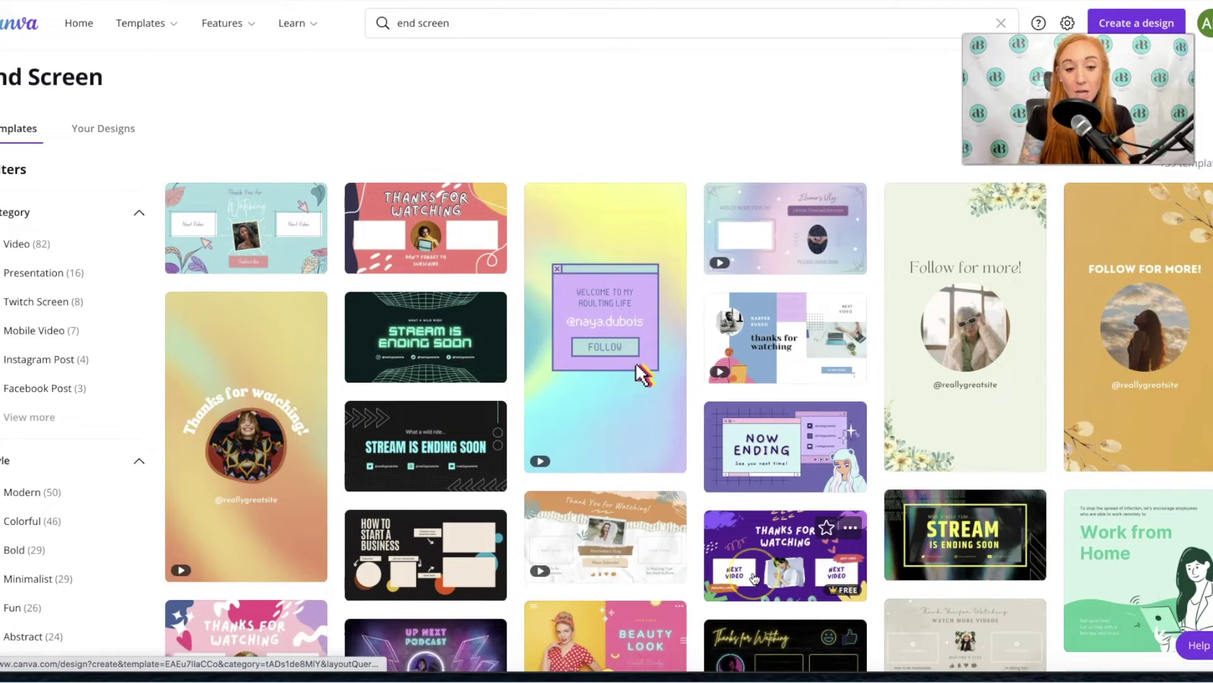
scroll(754, 578, "down", 1)
scroll(754, 579, "down", 4)
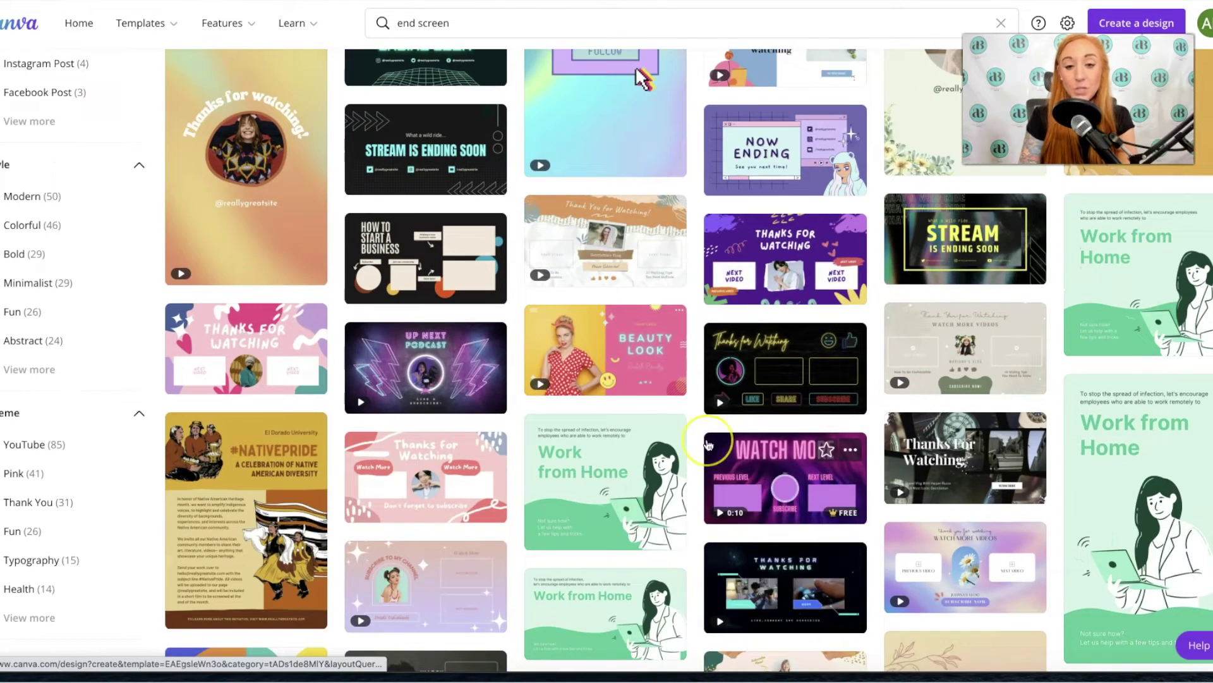
scroll(708, 445, "up", 5)
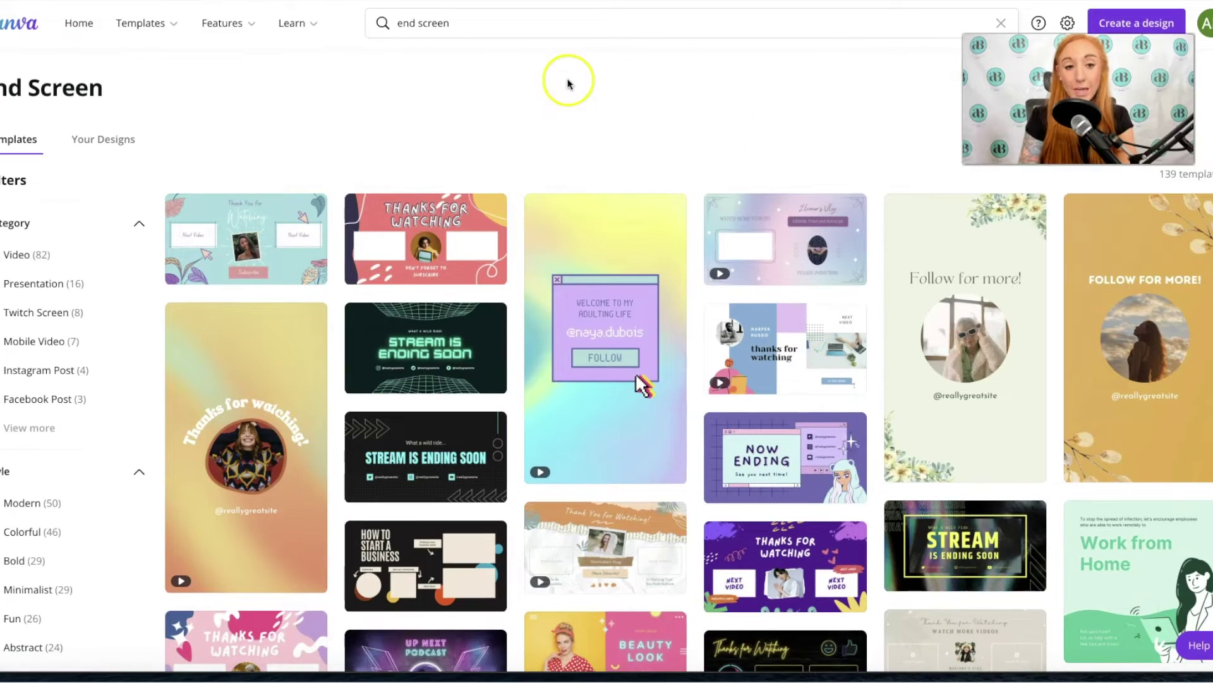
scroll(414, 388, "down", 1)
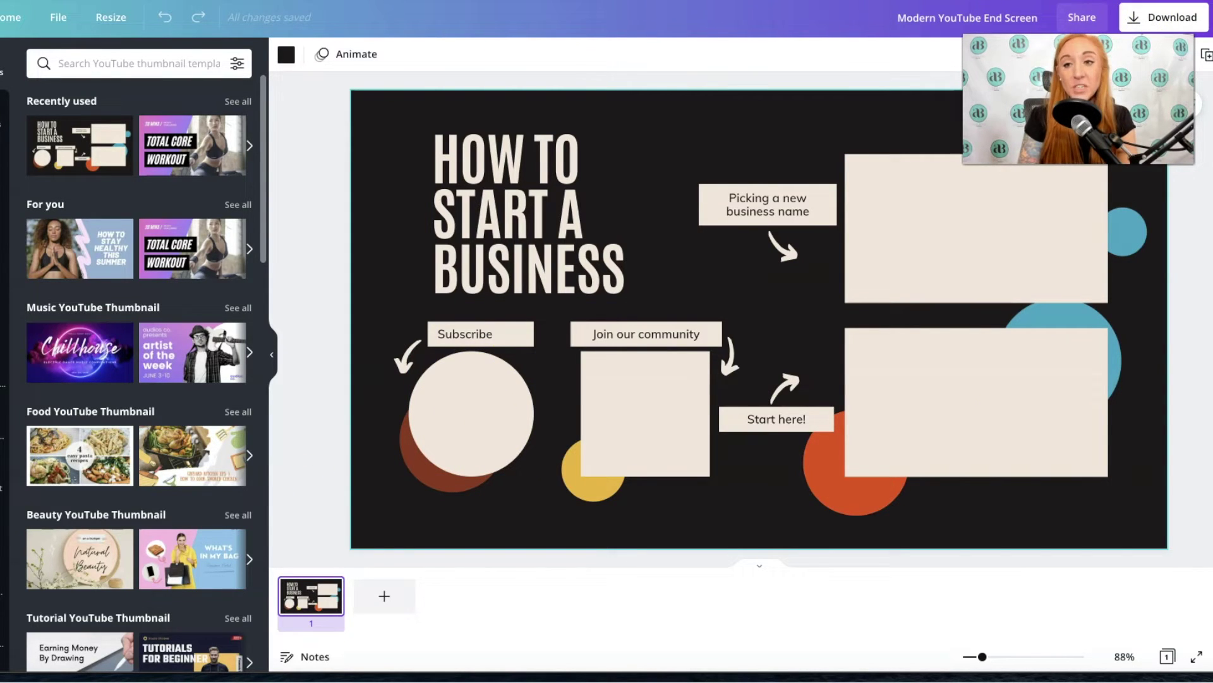
- Go back from the end screen design to the Canva Home page
left_click(2, 19)
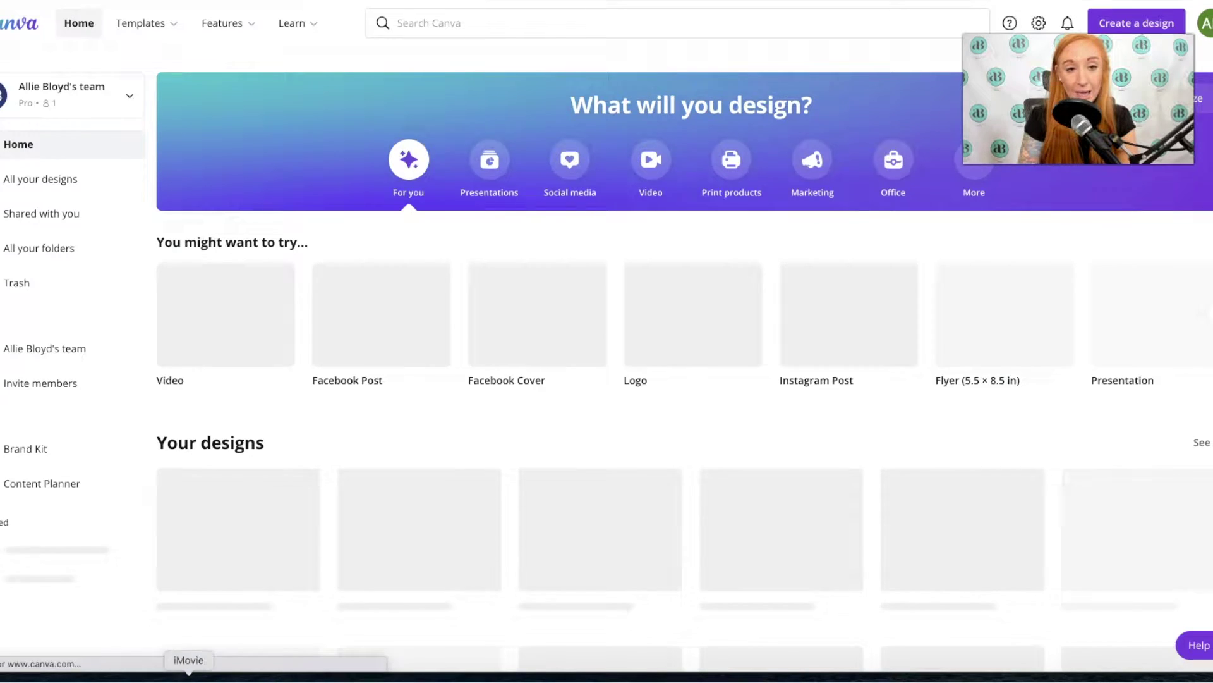
- Switch to iMovie to show the movie project's timeline
left_click(189, 679)
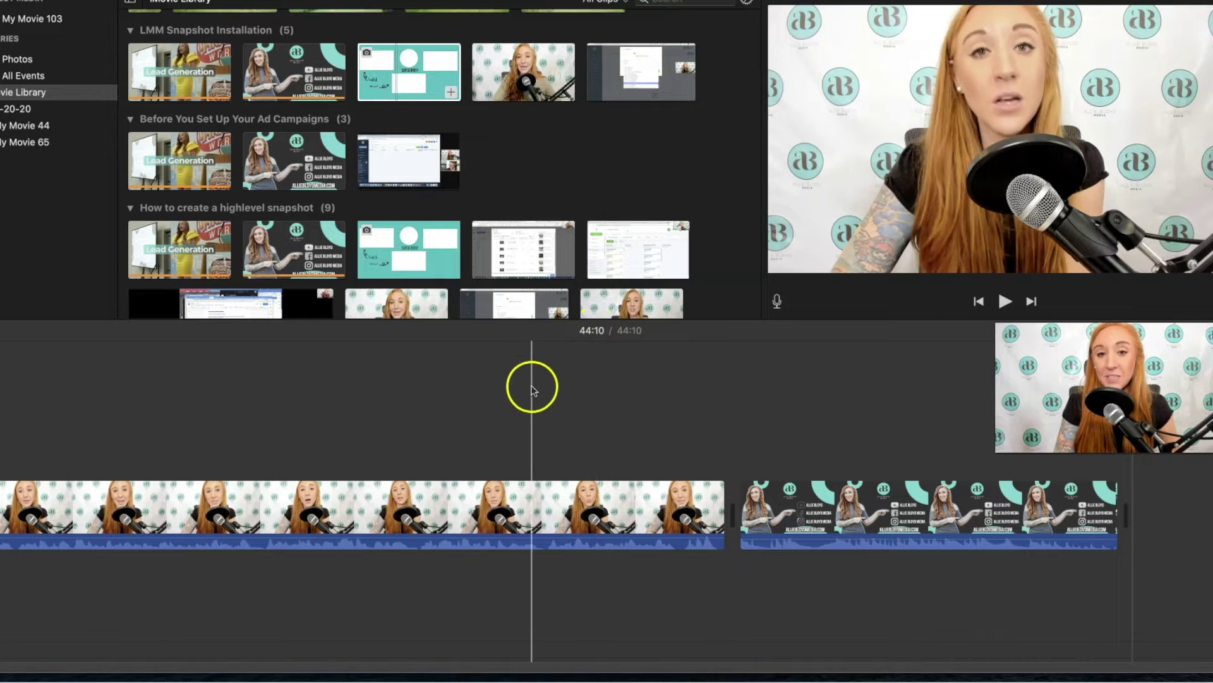
- Zoom into the timeline and place the playhead at 43:52 in the last talking-head clip
left_click(285, 407)
key("super+equal")
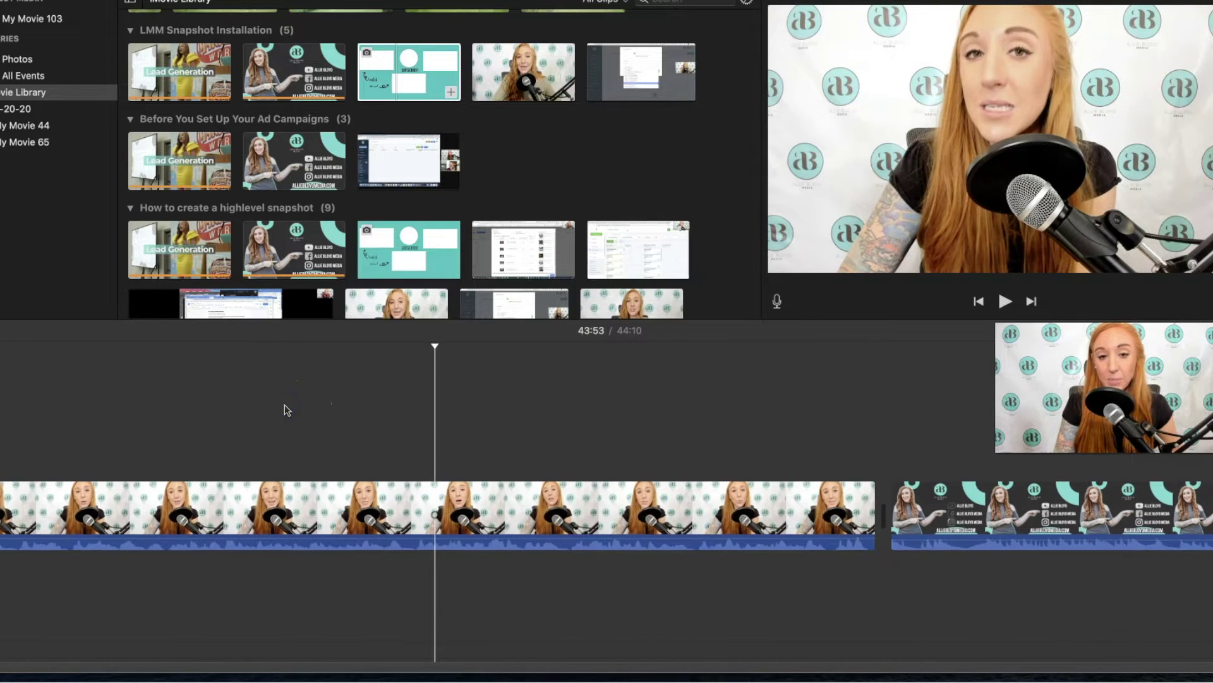
left_click(226, 406)
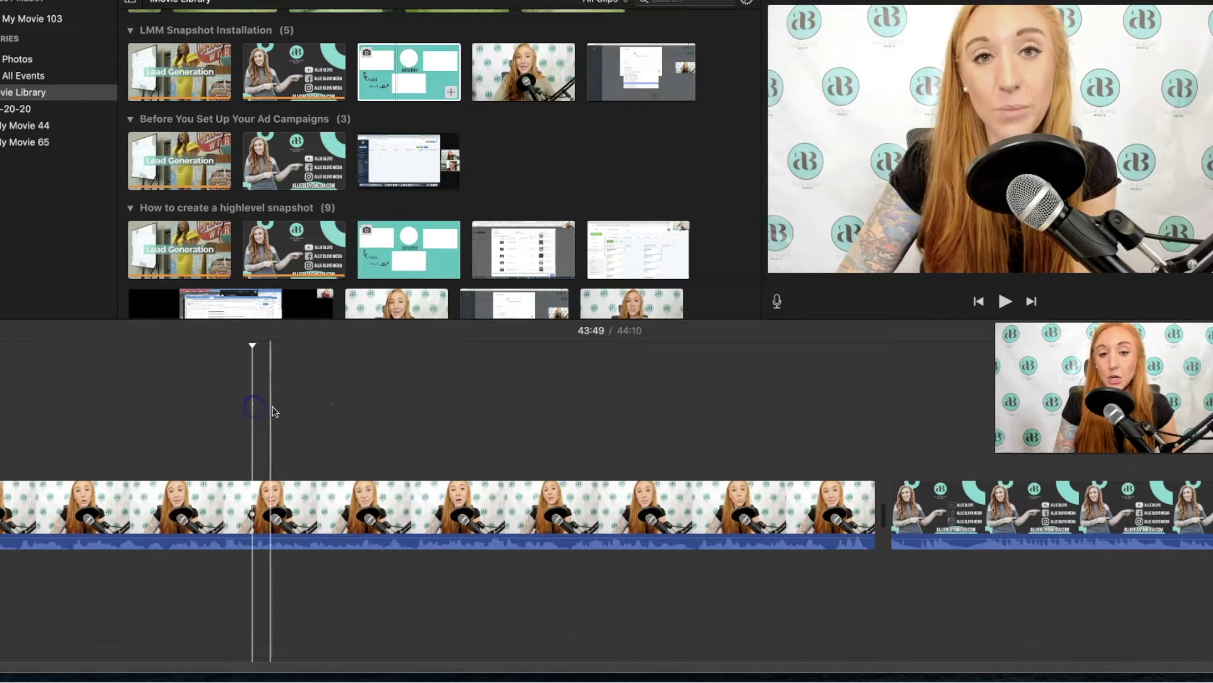
left_click(272, 407)
left_click(296, 410)
left_click(311, 406)
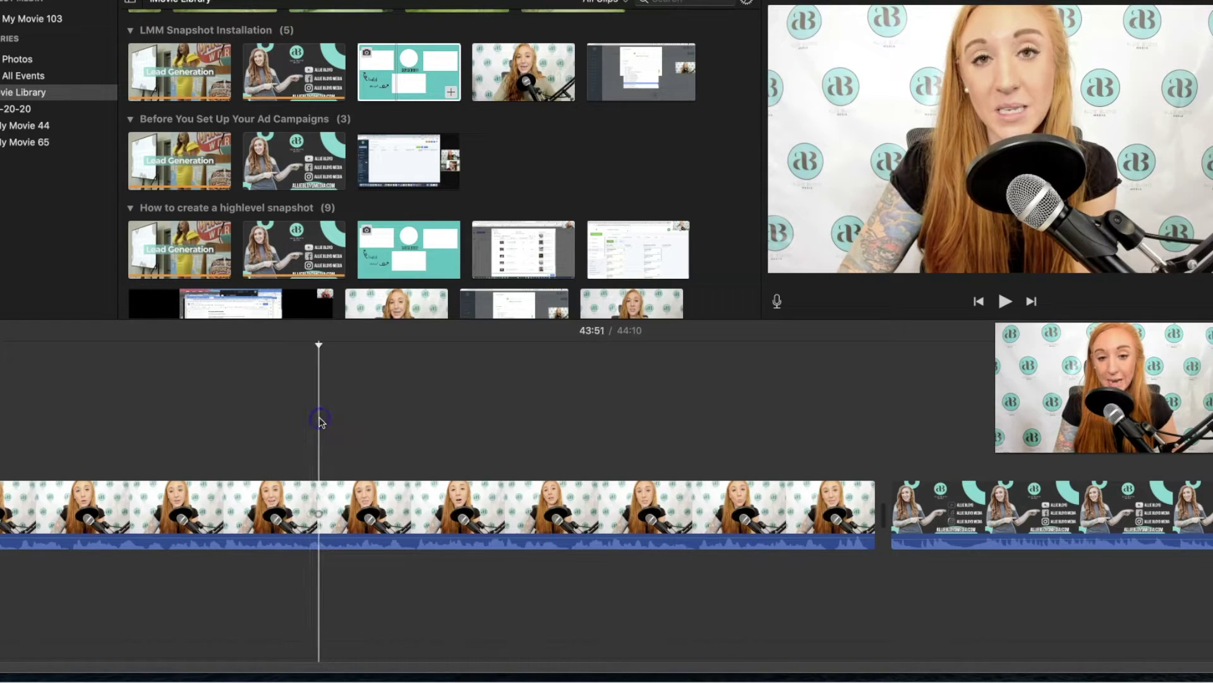
left_click(327, 425)
left_click(333, 425)
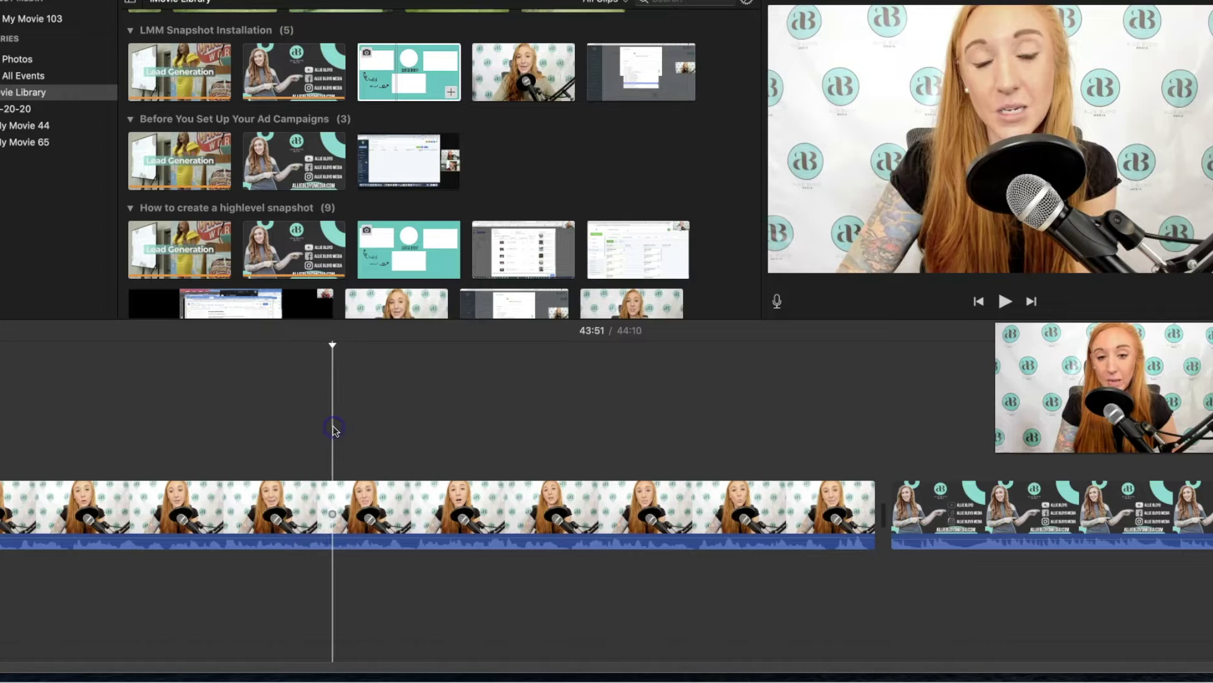
left_click(342, 429)
left_click(347, 425)
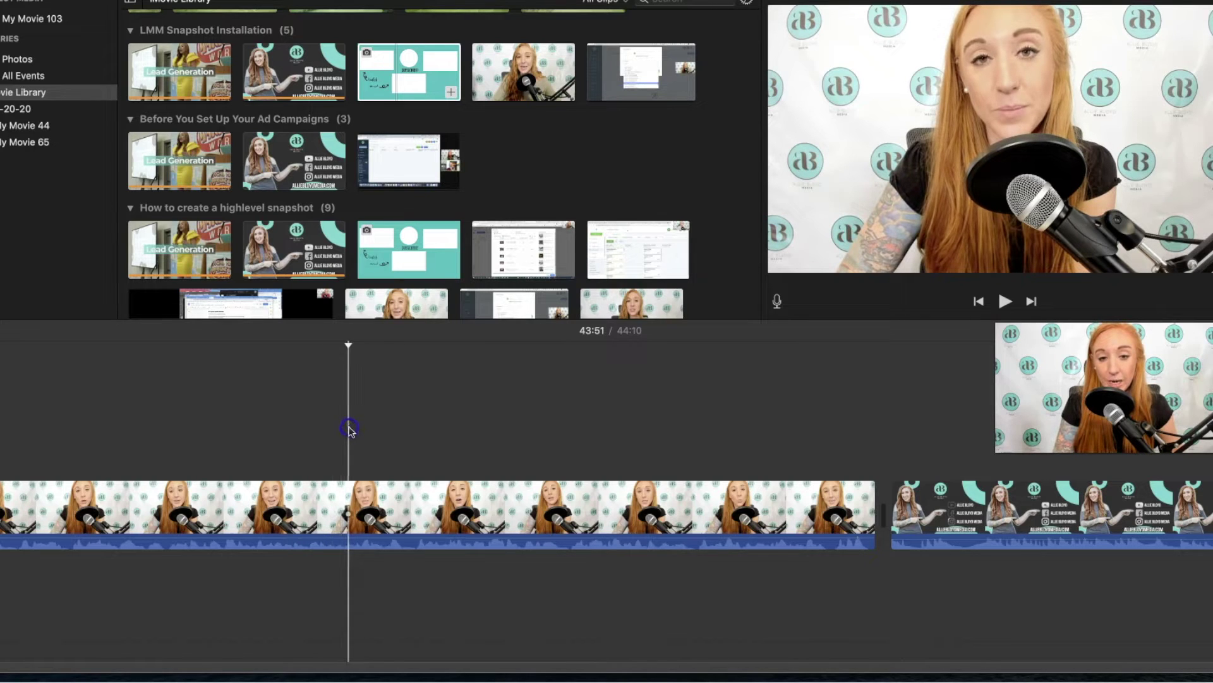
left_click(354, 428)
left_click(371, 428)
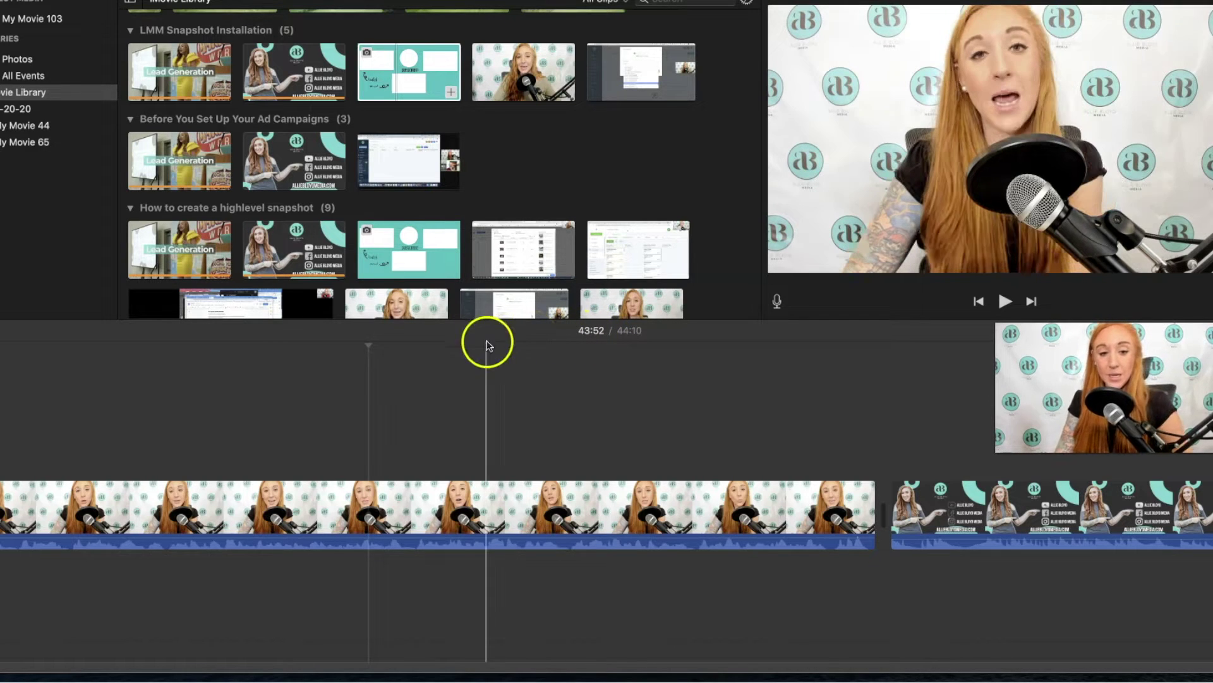
- Split the talking-head clip at 43:52, leaving a separate 10.5-second end section
left_click(151, 1)
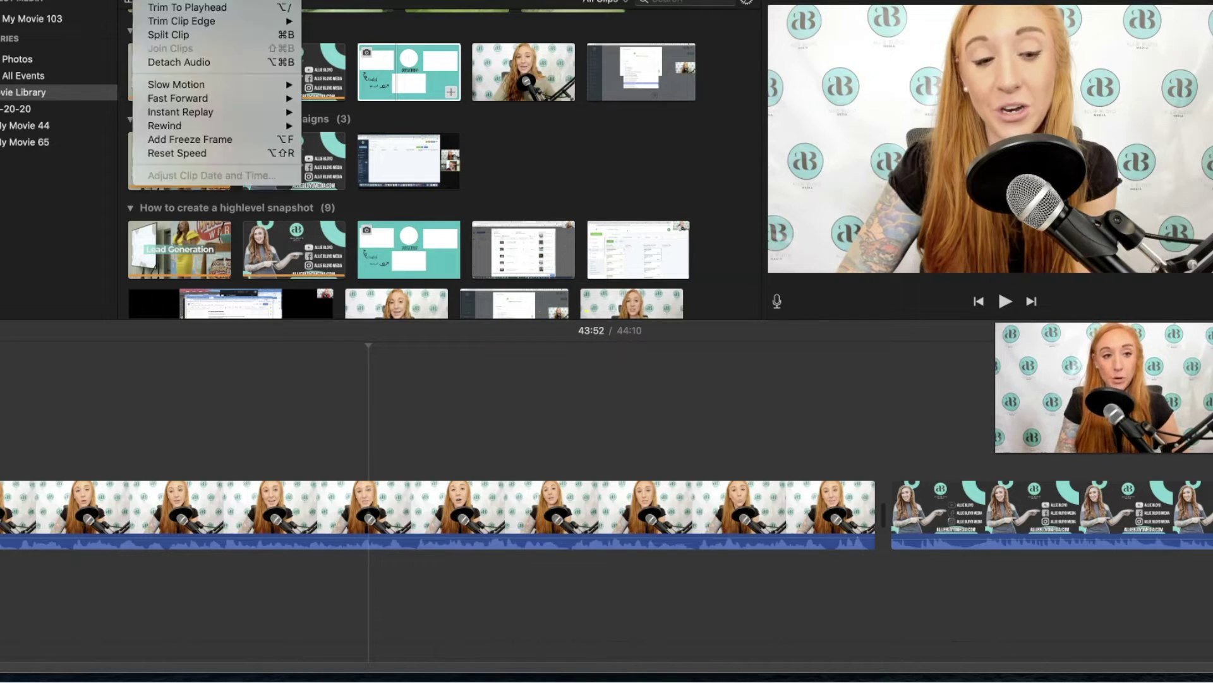
left_click(190, 35)
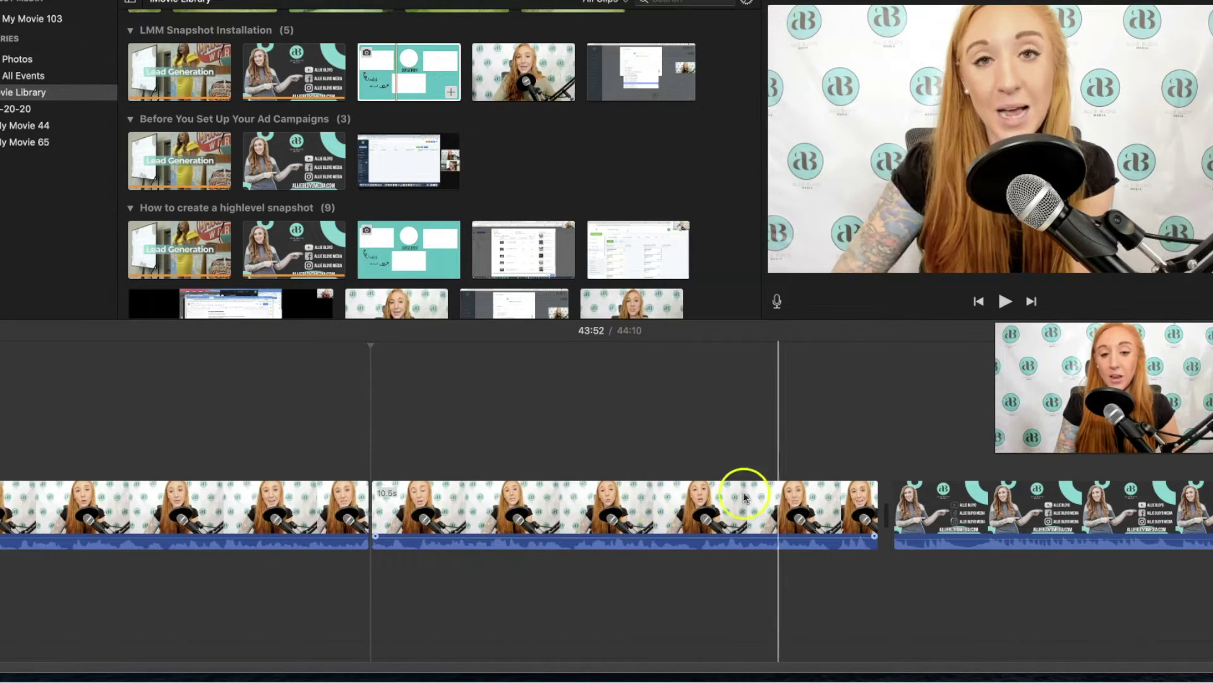
scroll(610, 468, "right", 3)
scroll(611, 469, "right", 5)
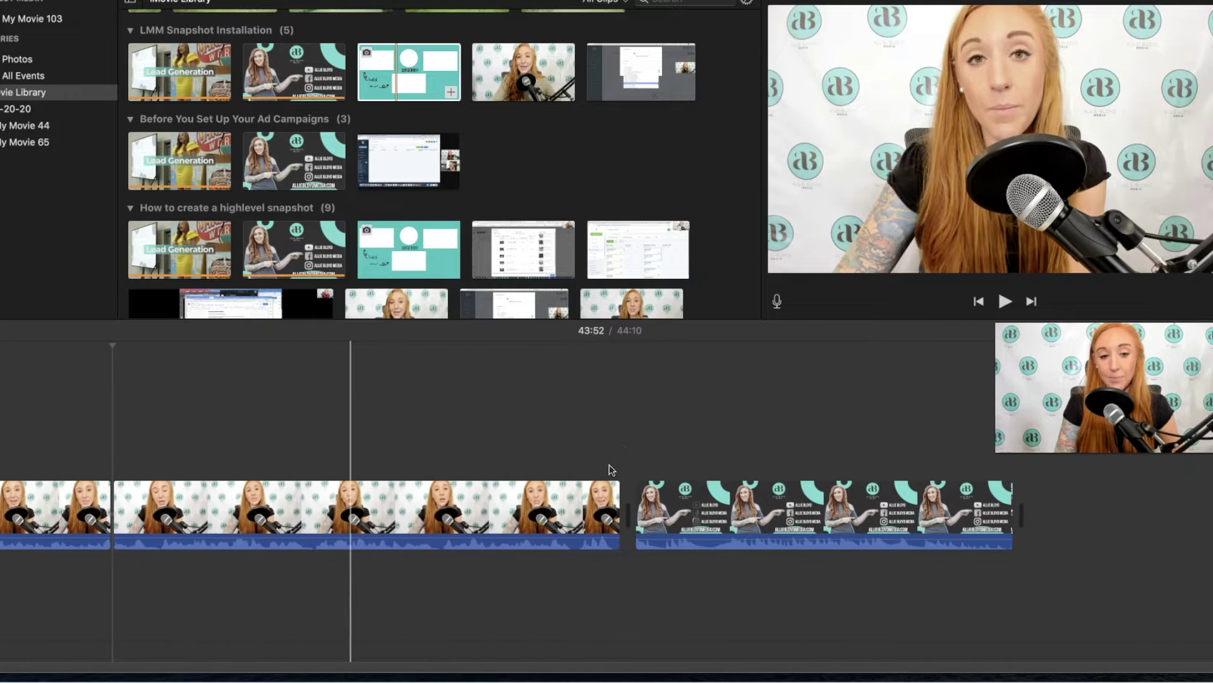
- Move the 10.5-second section after the promo, then insert the teal Subscribe clip stretched to ~9 s
left_click(267, 499)
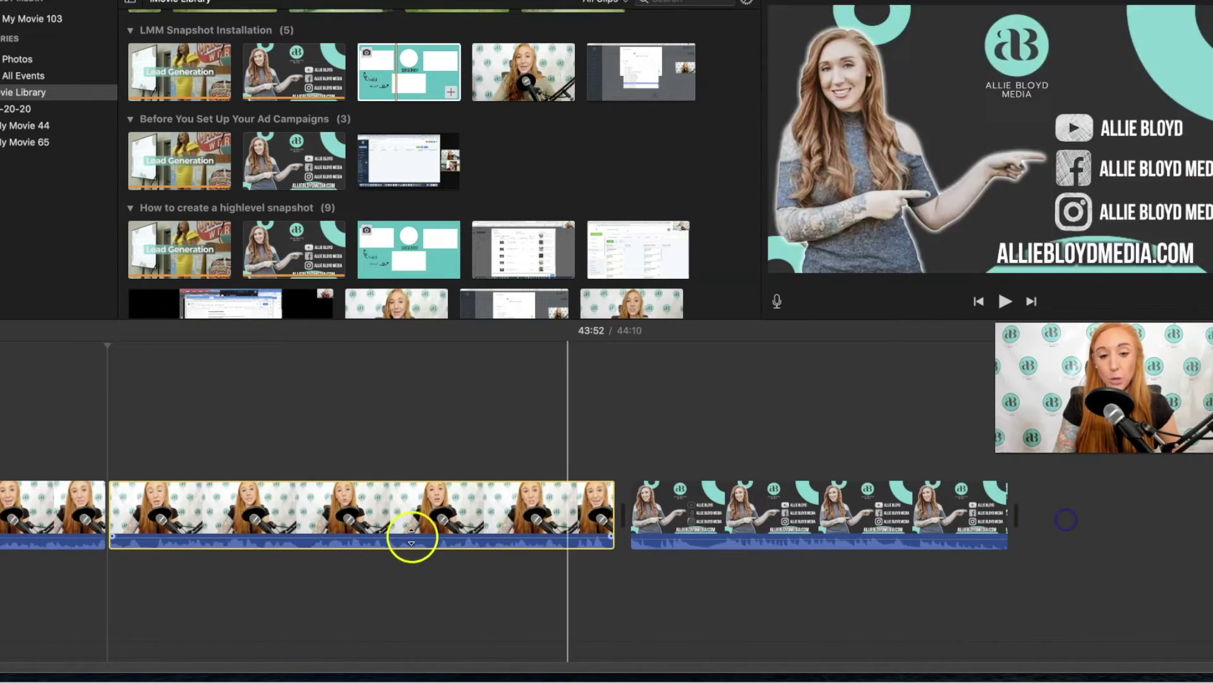
left_click_drag(360, 515, 678, 496)
scroll(677, 496, "left", 5)
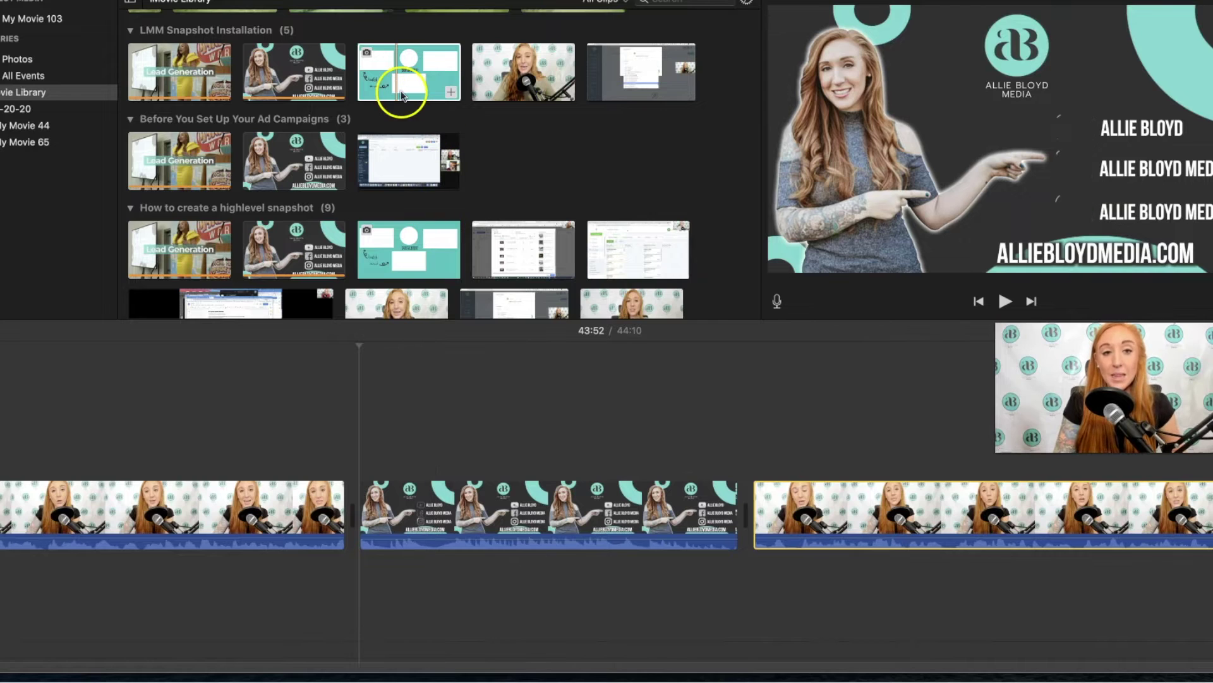
left_click(407, 63)
left_click_drag(408, 63, 354, 509)
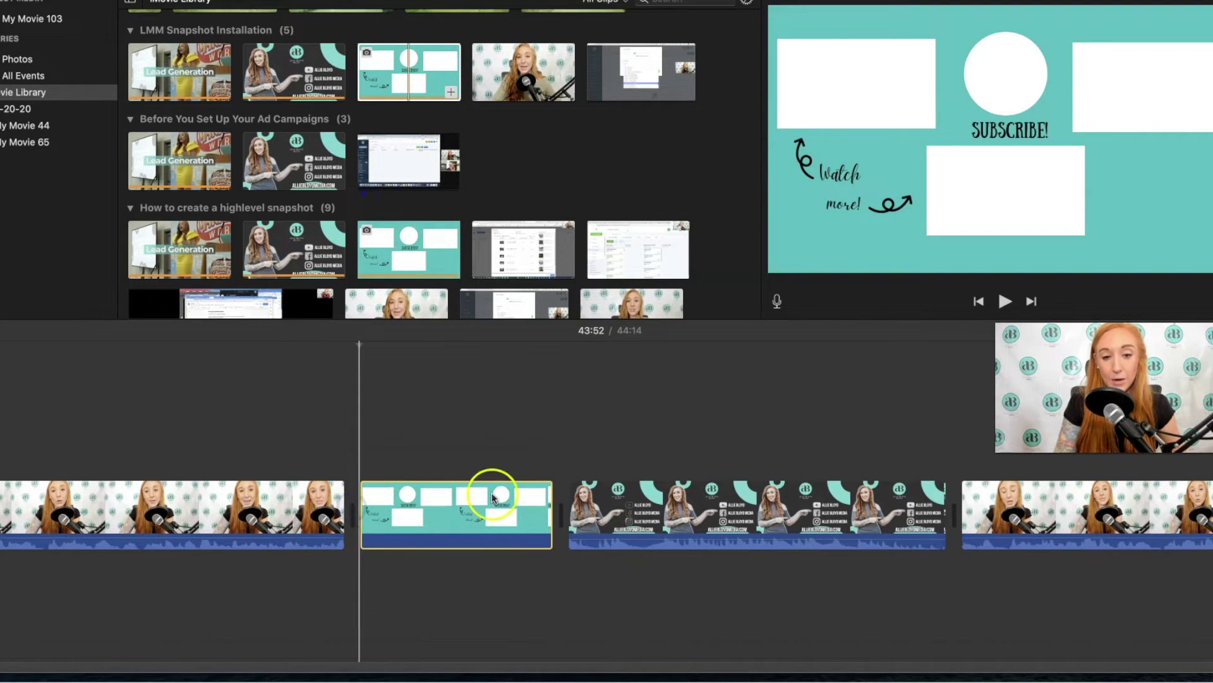
left_click_drag(550, 510, 809, 509)
left_click(1004, 539)
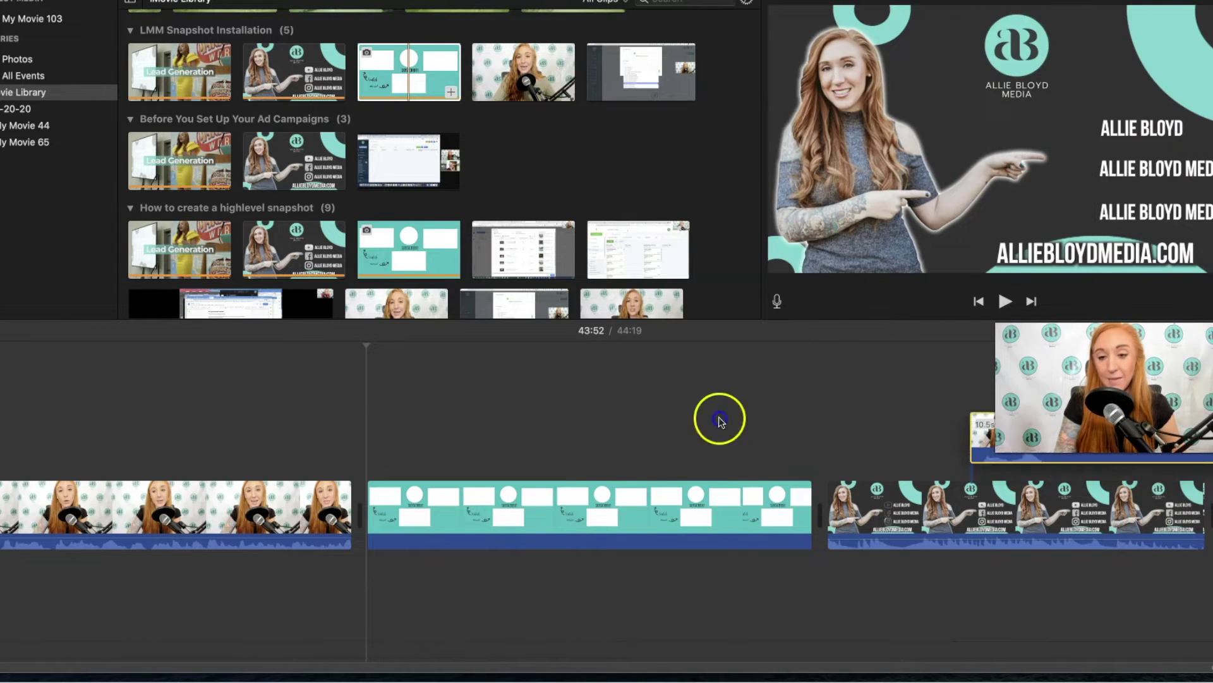
left_click_drag(718, 415, 373, 437)
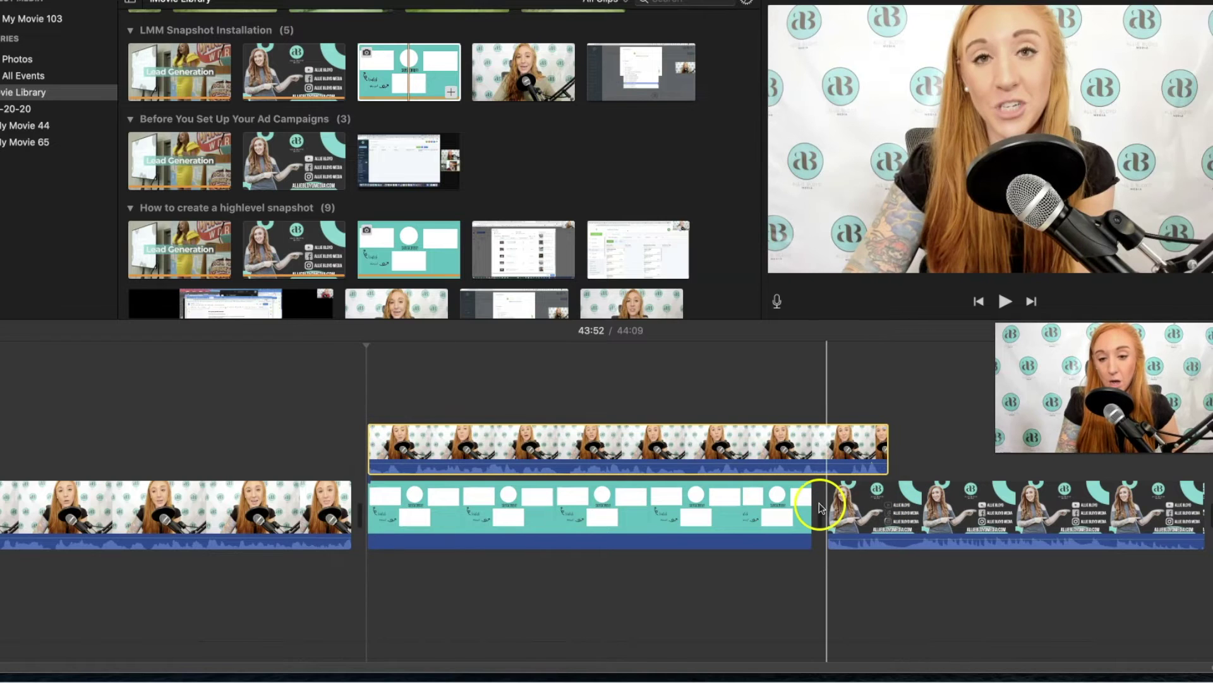
left_click_drag(814, 499, 876, 512)
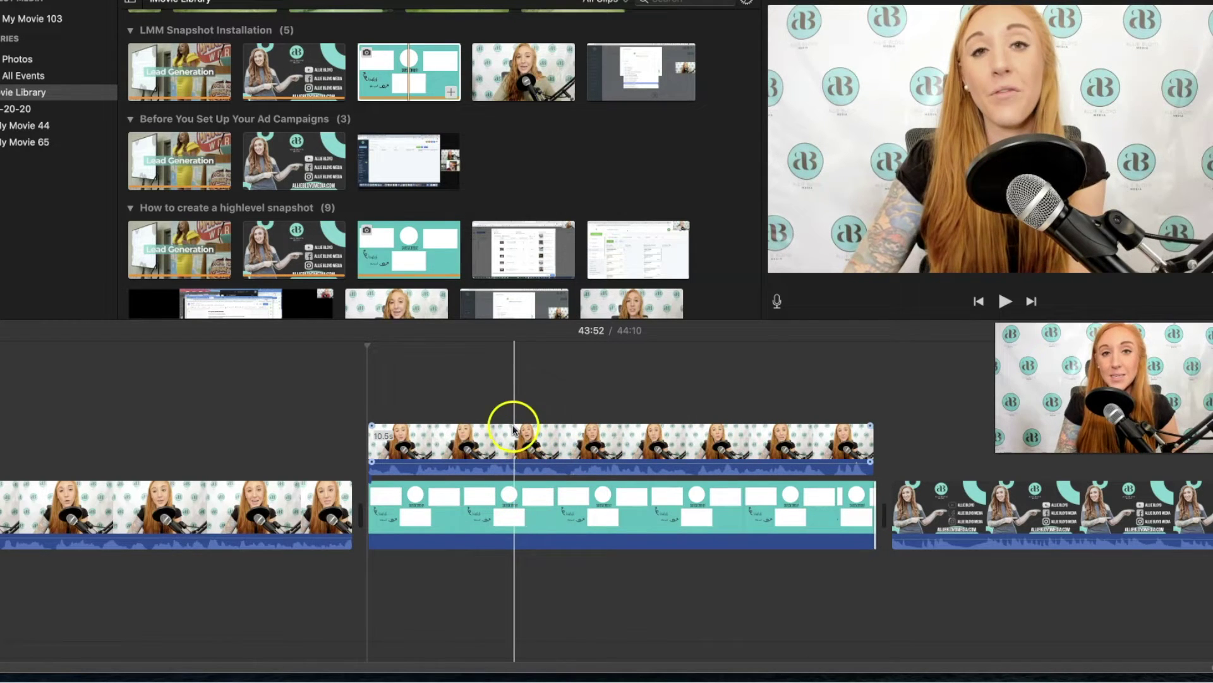
left_click(504, 407)
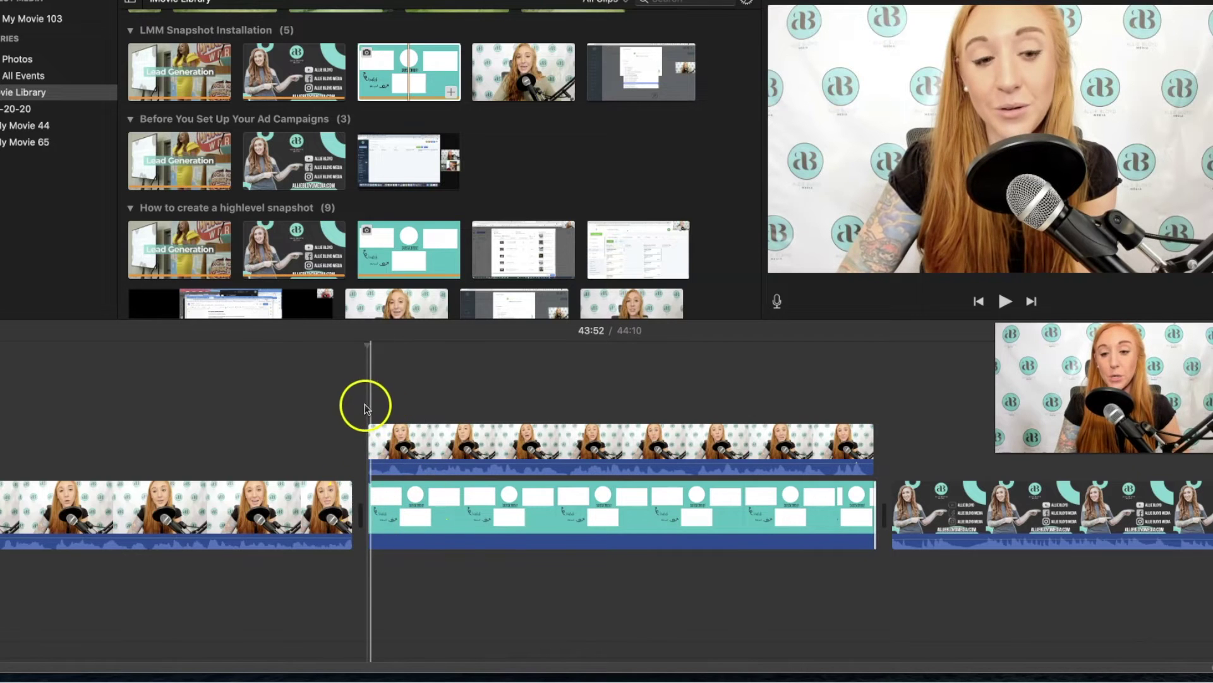
left_click(378, 435)
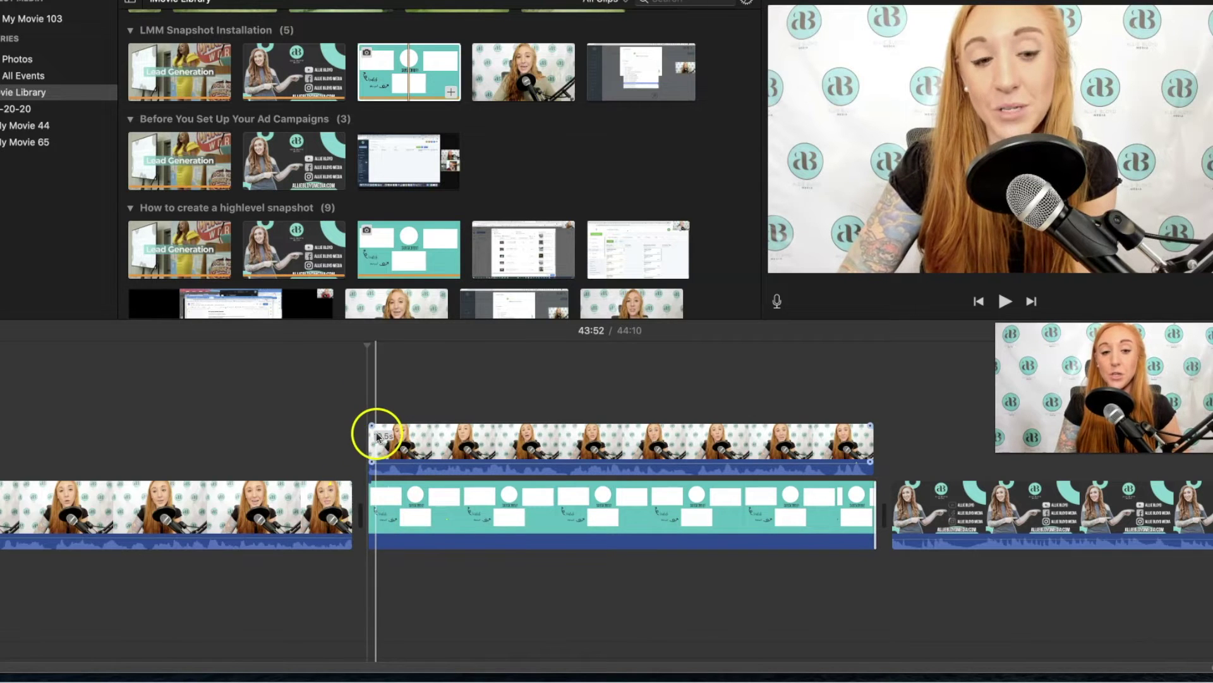
- Make the webcam overlay a Picture in Picture inset with 0 s dissolve, placed top-right
left_click(457, 440)
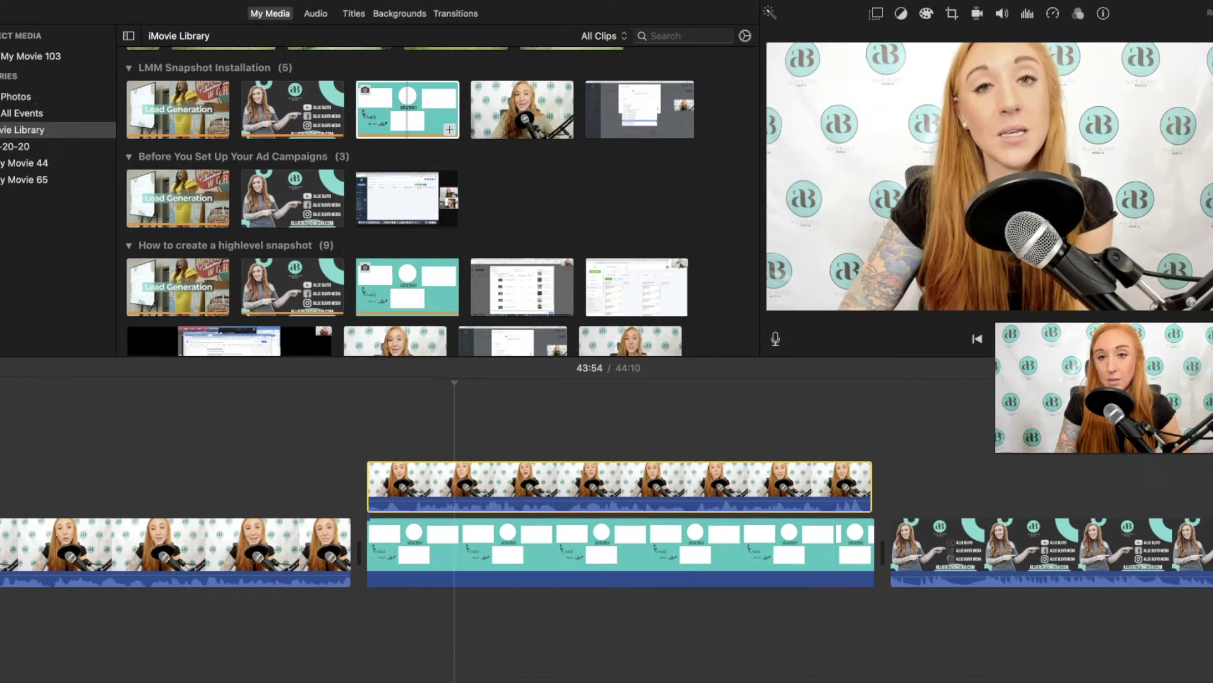
left_click(876, 13)
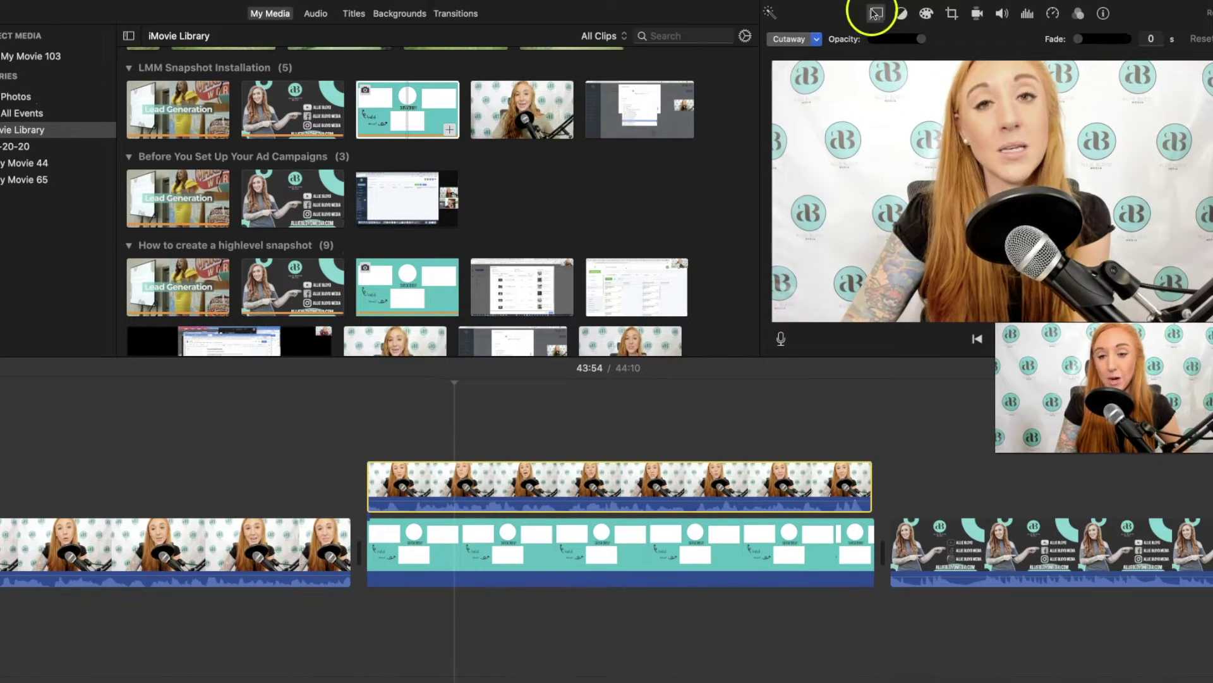
left_click(783, 39)
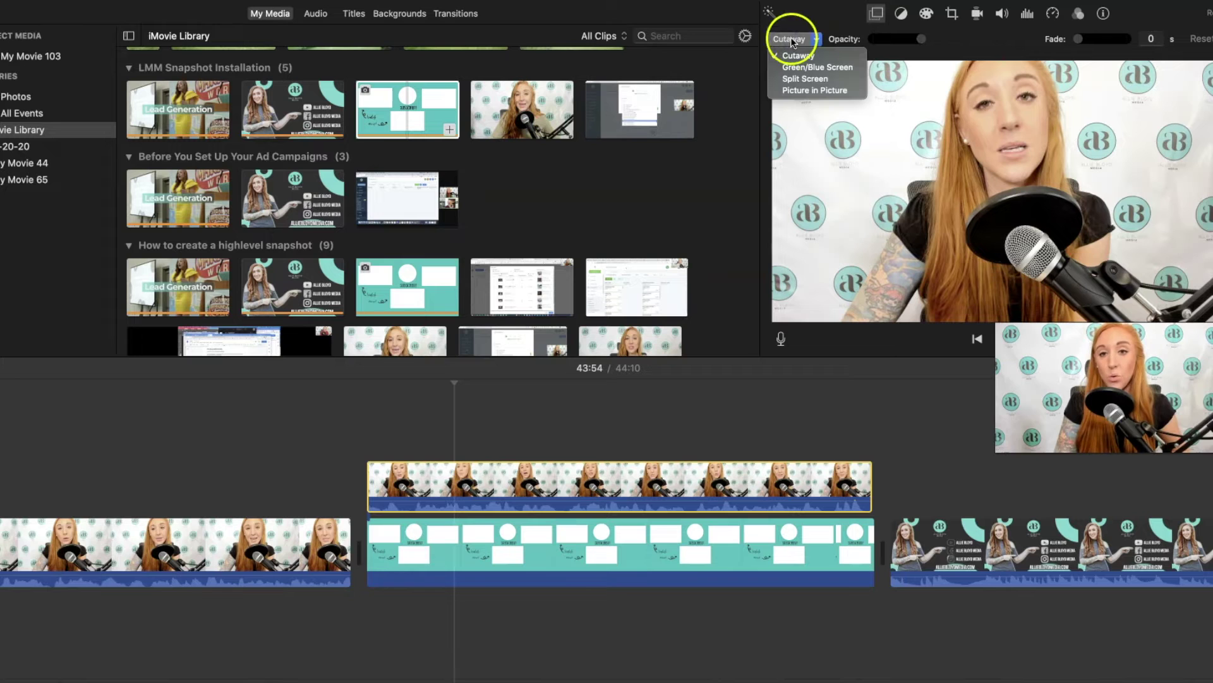
left_click(789, 90)
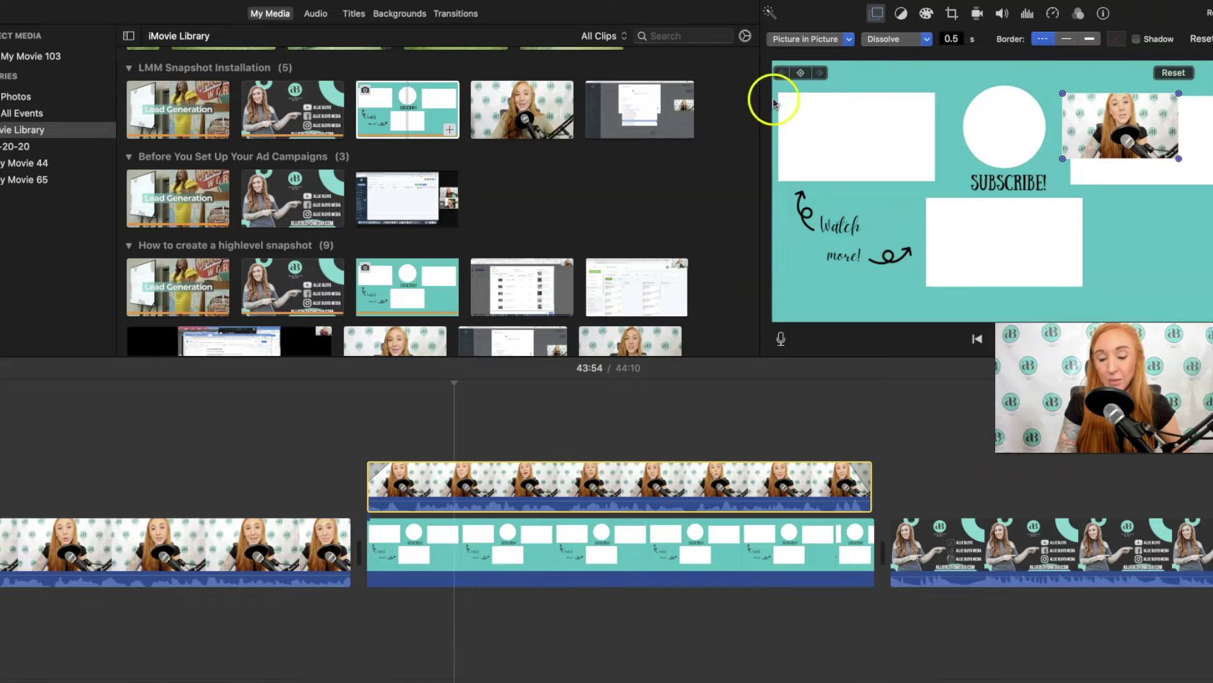
left_click_drag(399, 462, 353, 470)
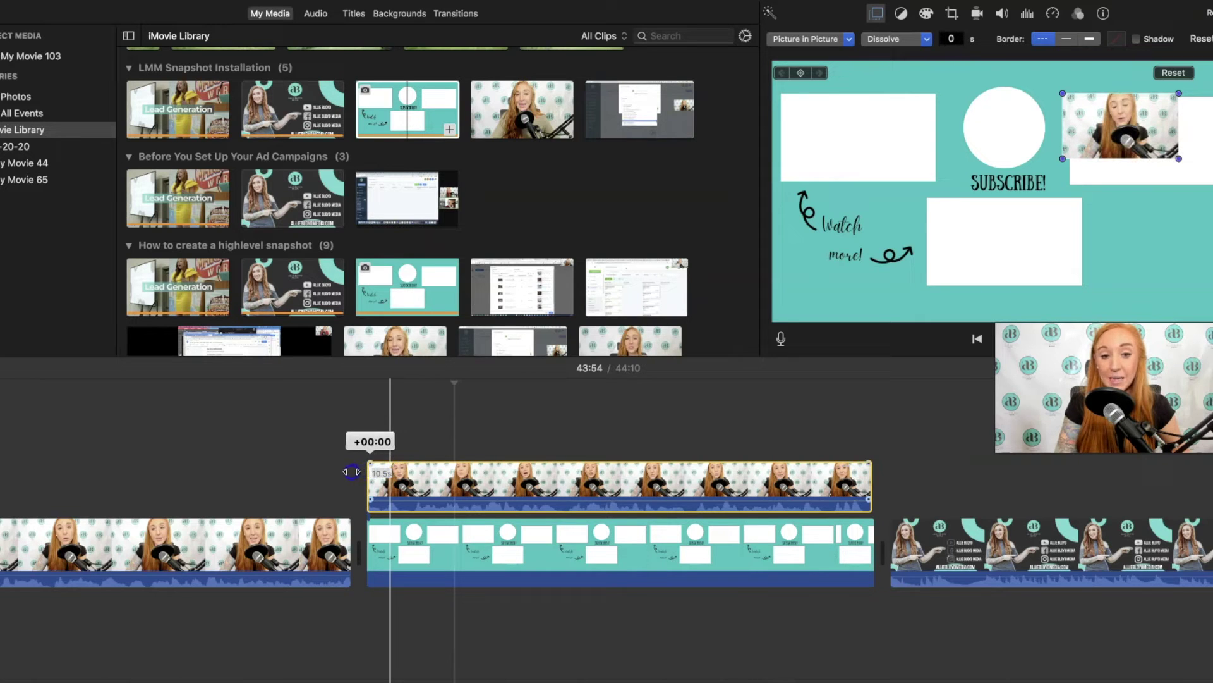
left_click(804, 233)
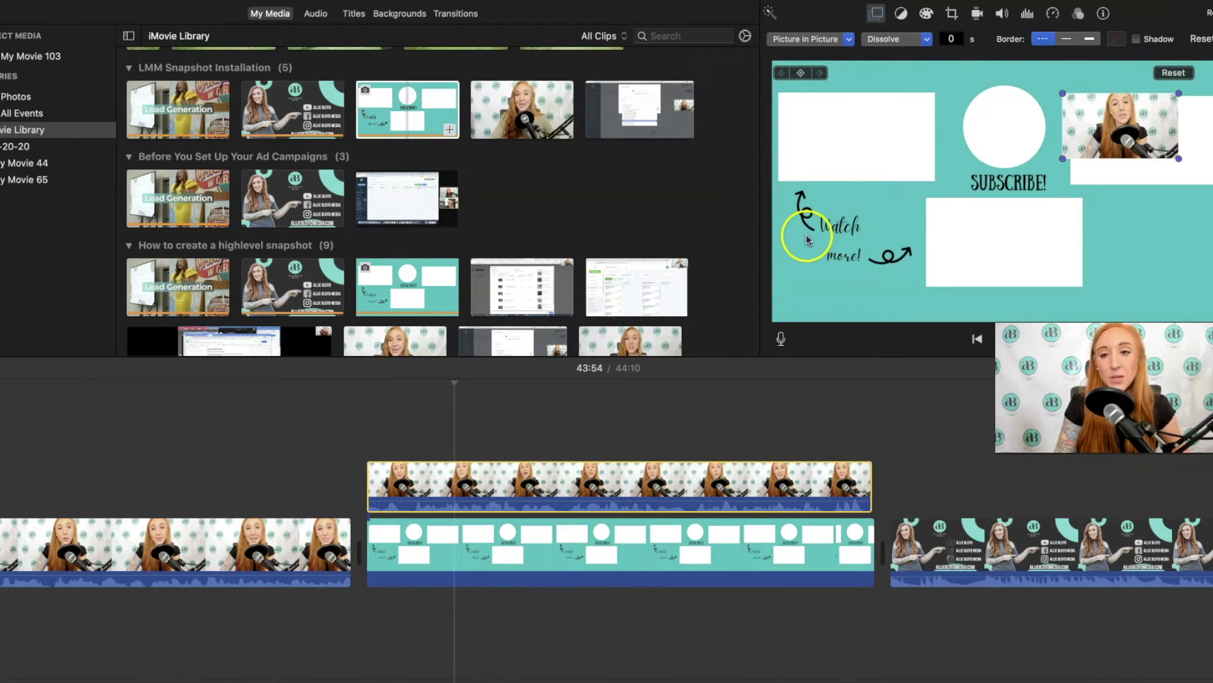
left_click(1113, 139)
left_click_drag(1112, 139, 1107, 139)
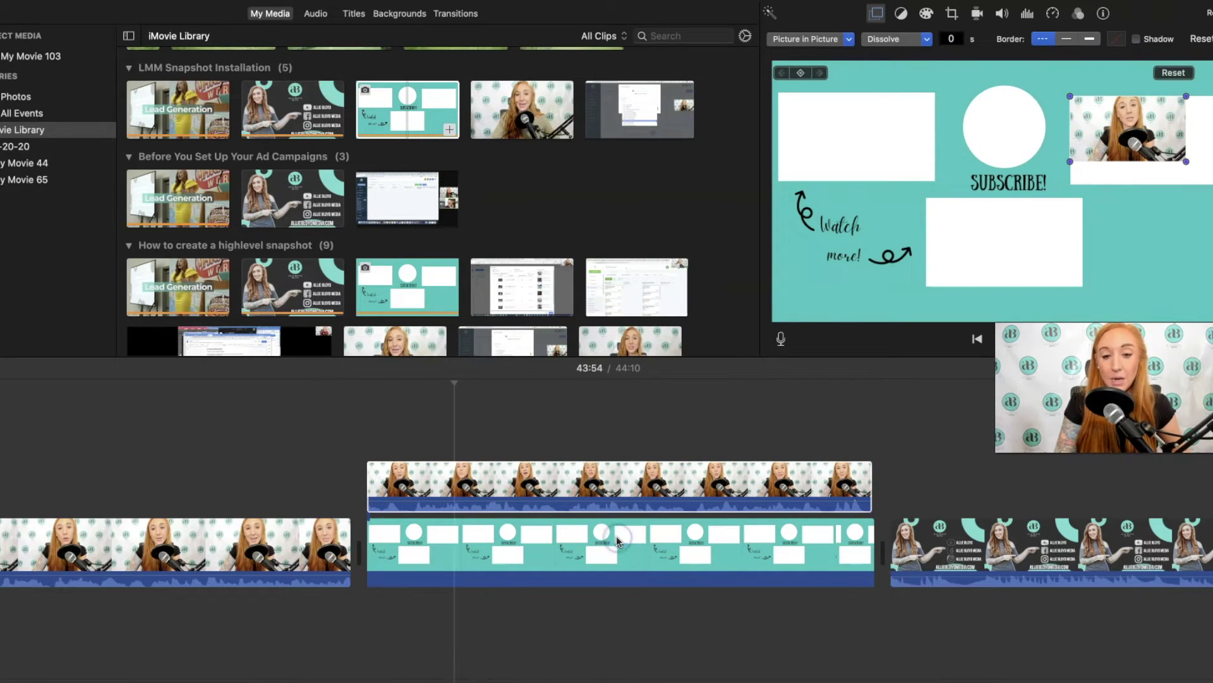
- Change the teal end-screen clip's crop style from Ken Burns to Fit, then reselect the webcam overlay
left_click(572, 568)
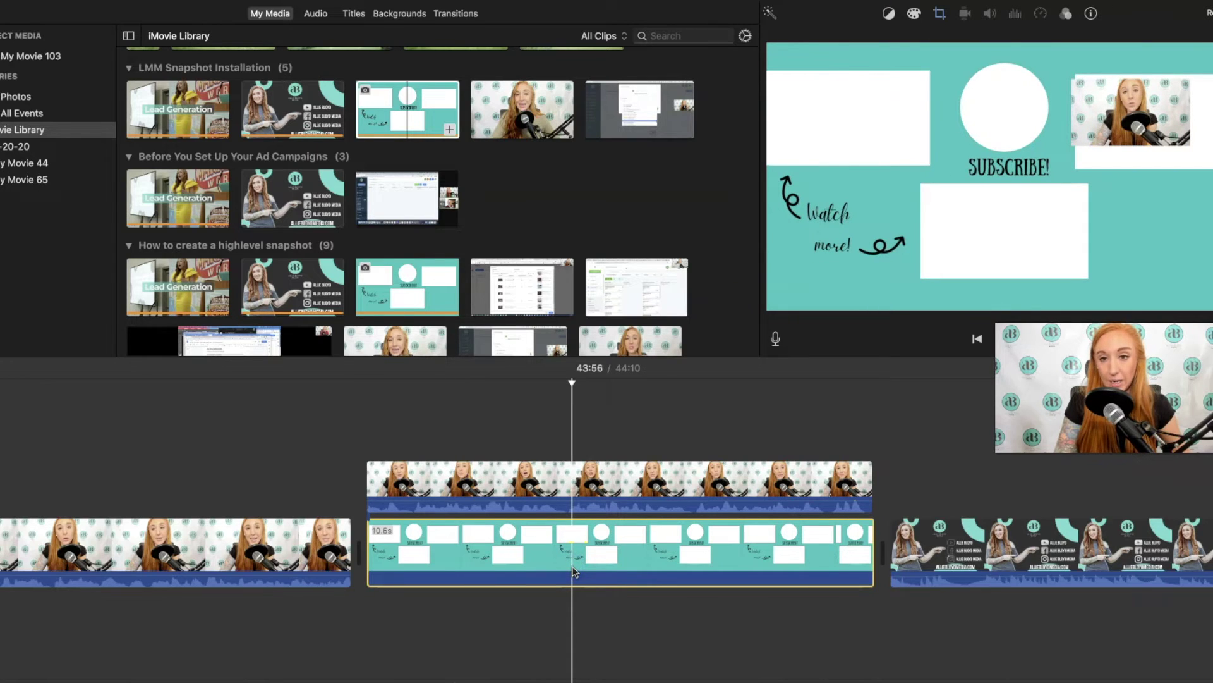
left_click(941, 14)
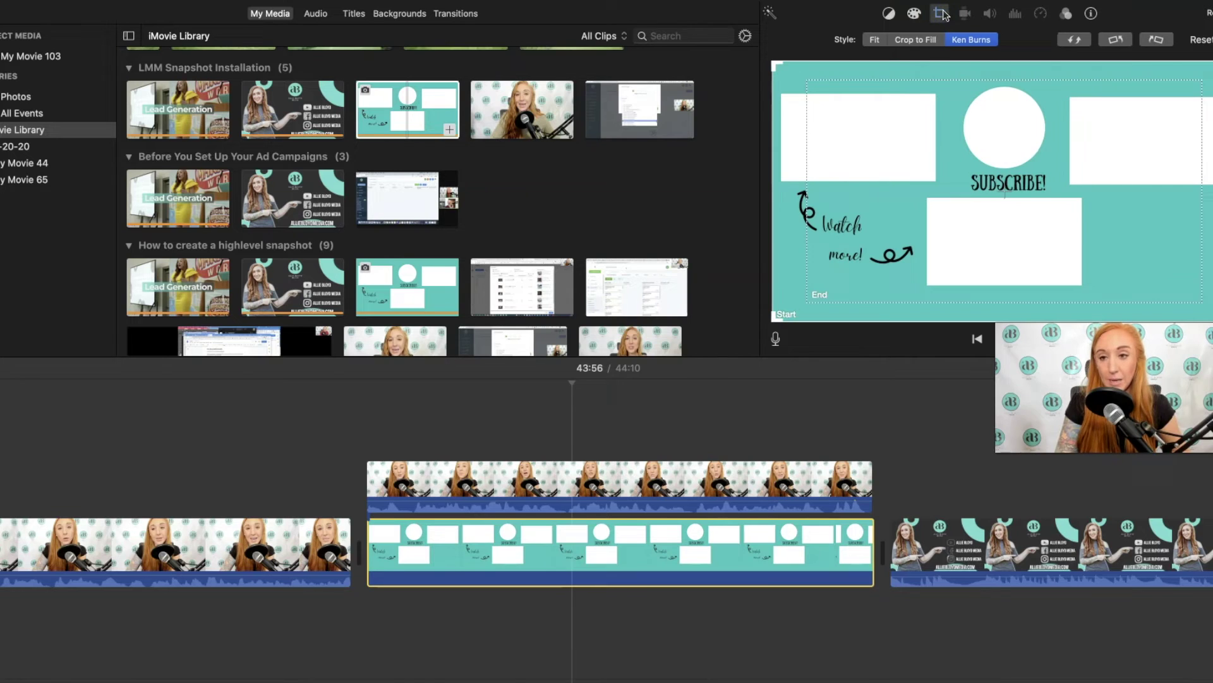
left_click(880, 41)
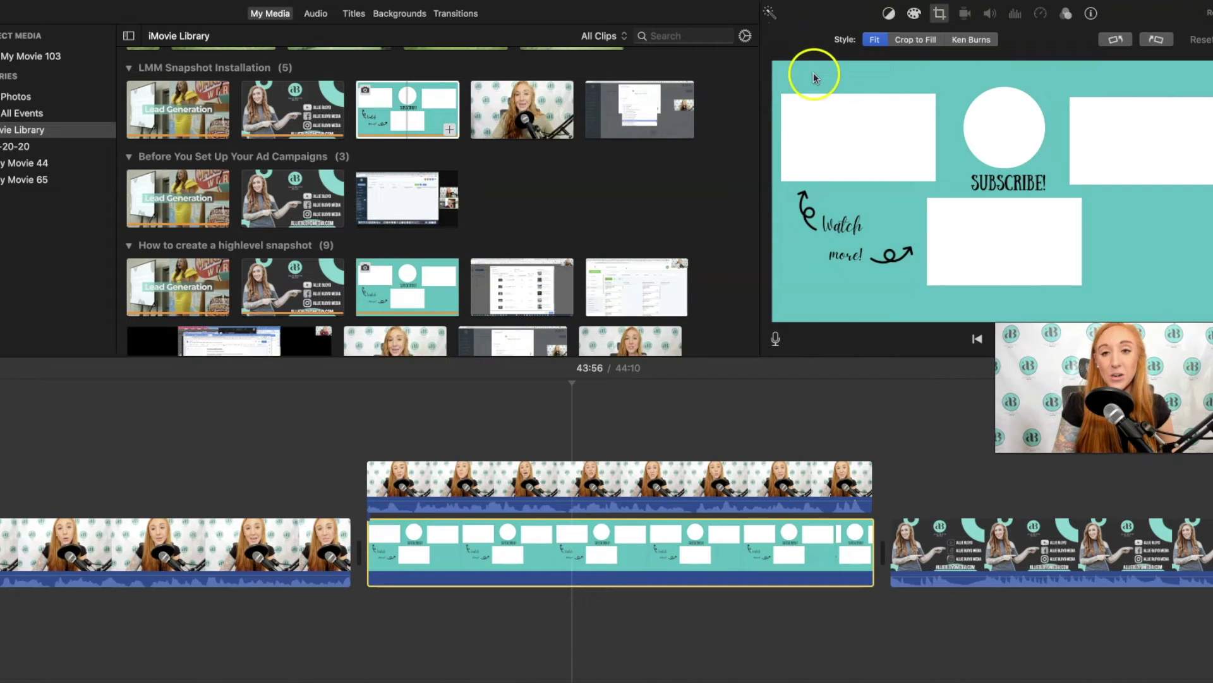
left_click(398, 484)
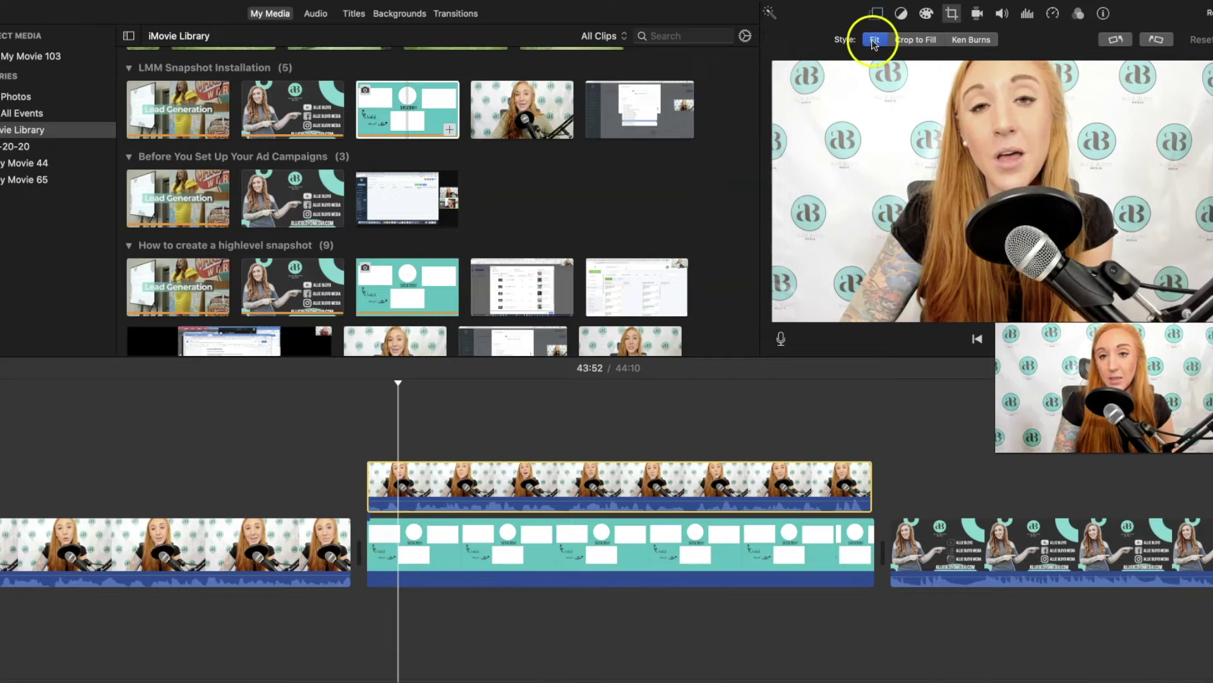
left_click(517, 483)
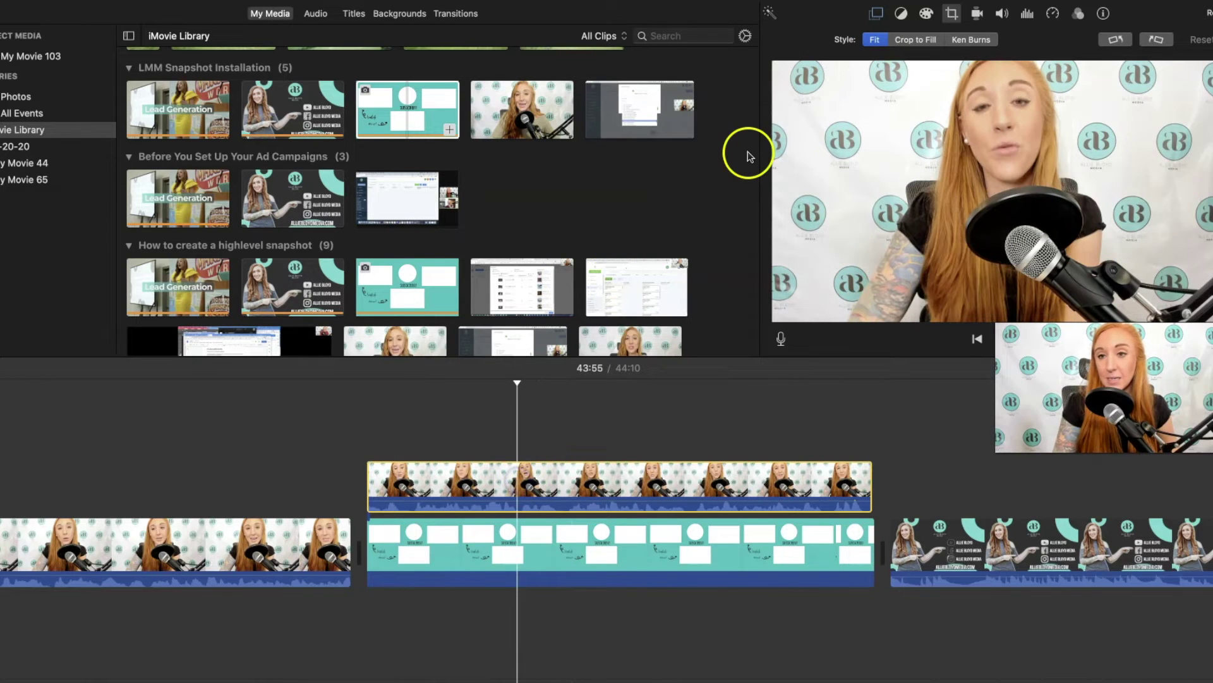
- Enlarge the webcam inset to fill the top-right box and play back the end screen
left_click(875, 14)
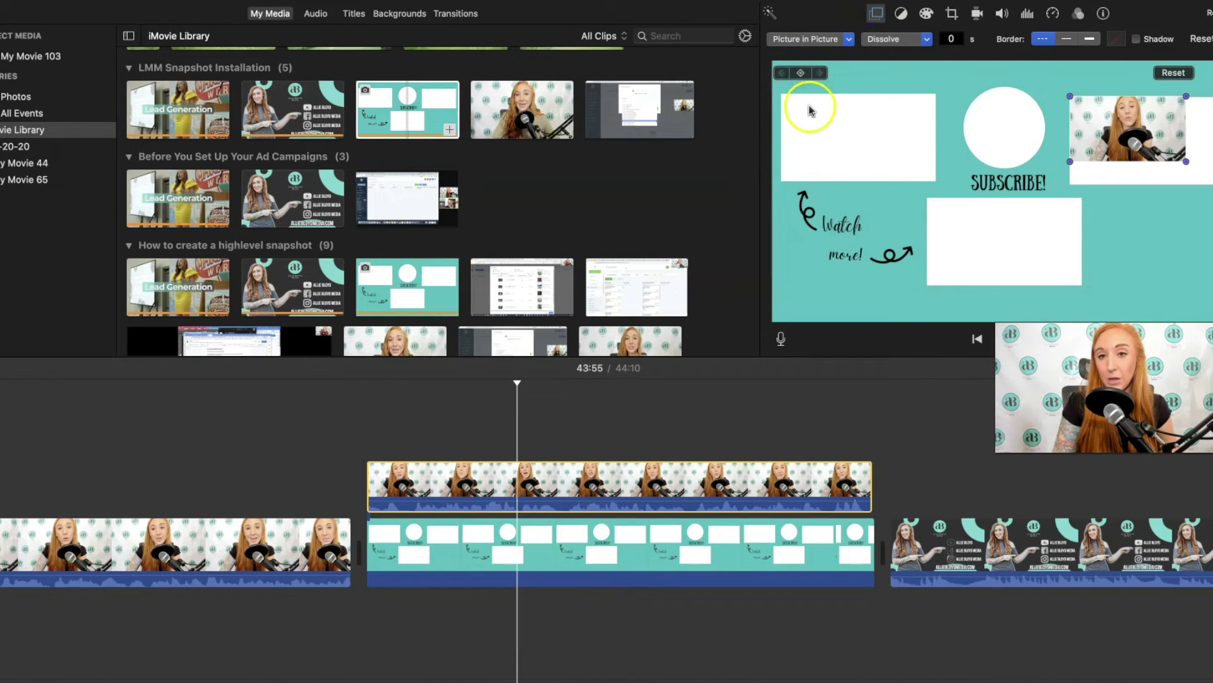
left_click_drag(1120, 141, 1118, 141)
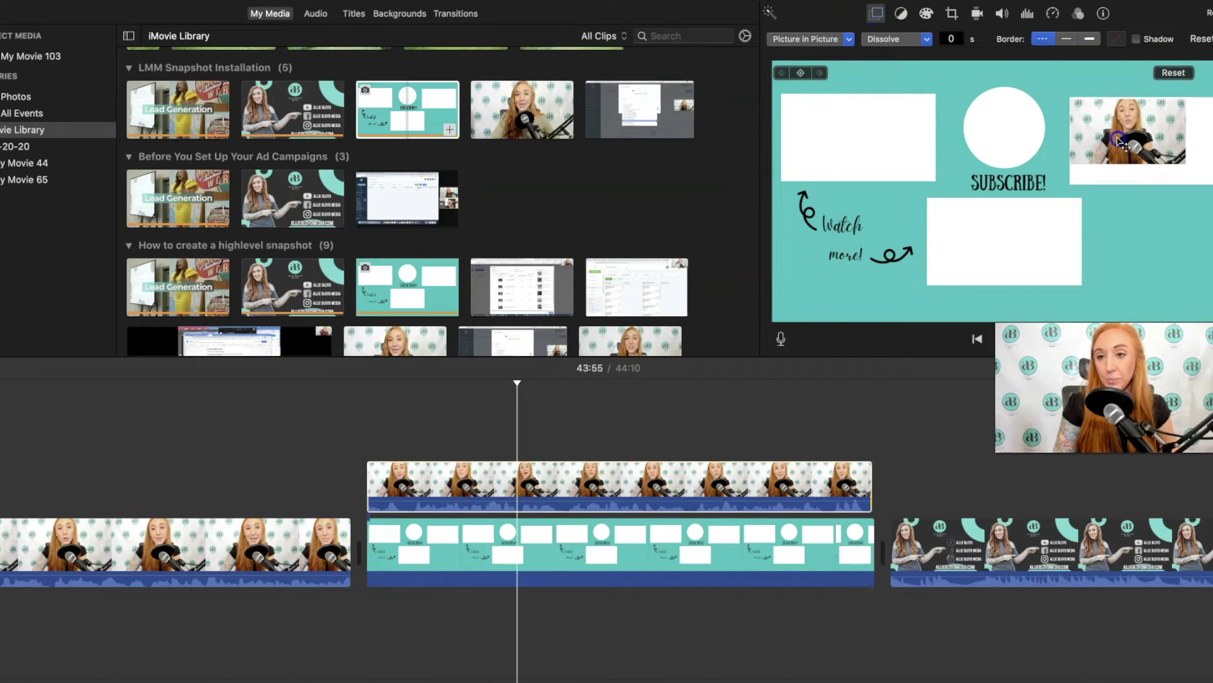
left_click_drag(1186, 164, 1212, 184)
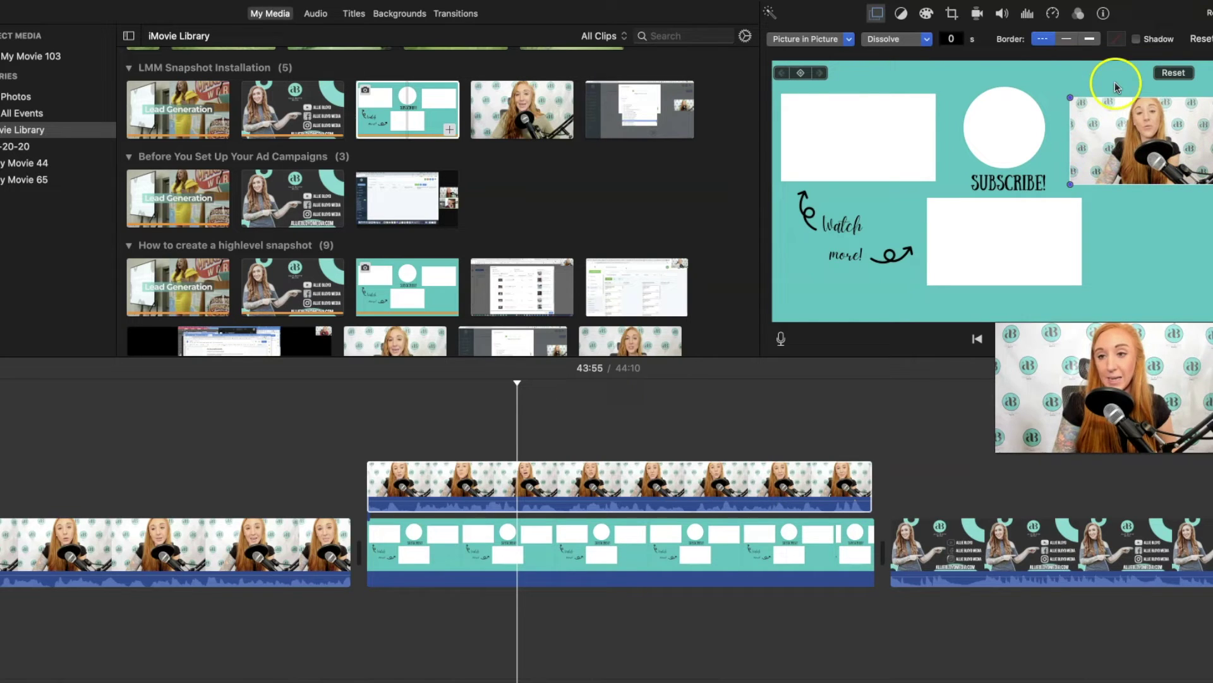
left_click(301, 431)
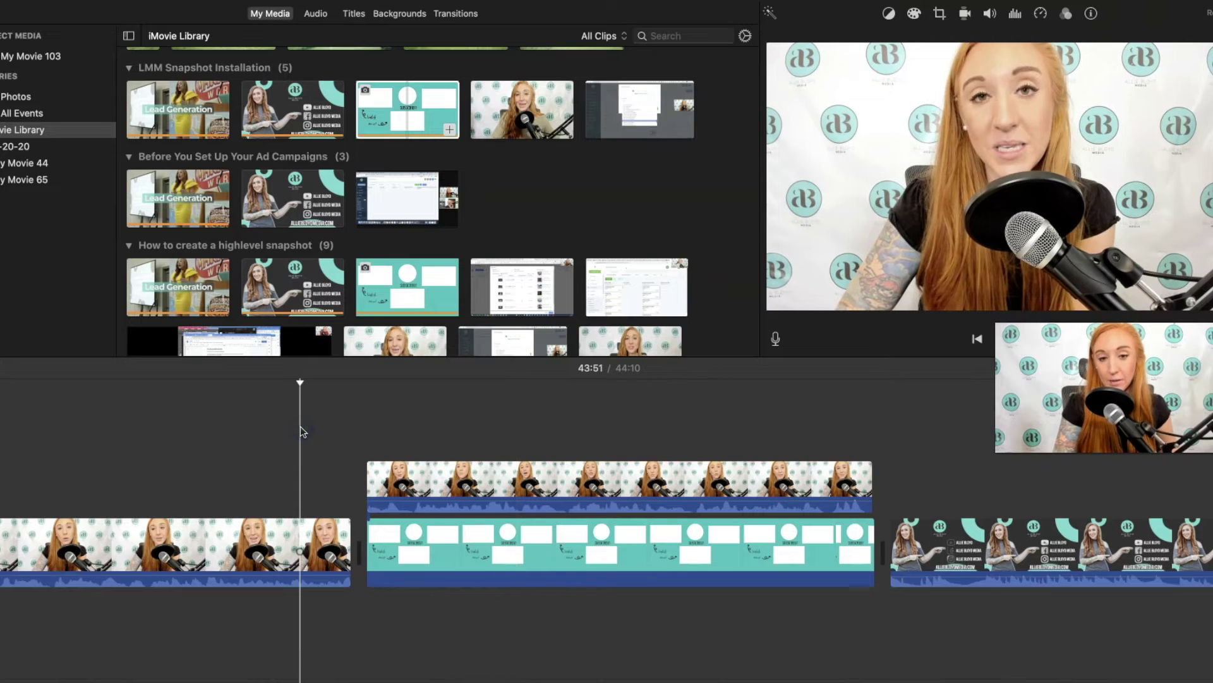
key("space")
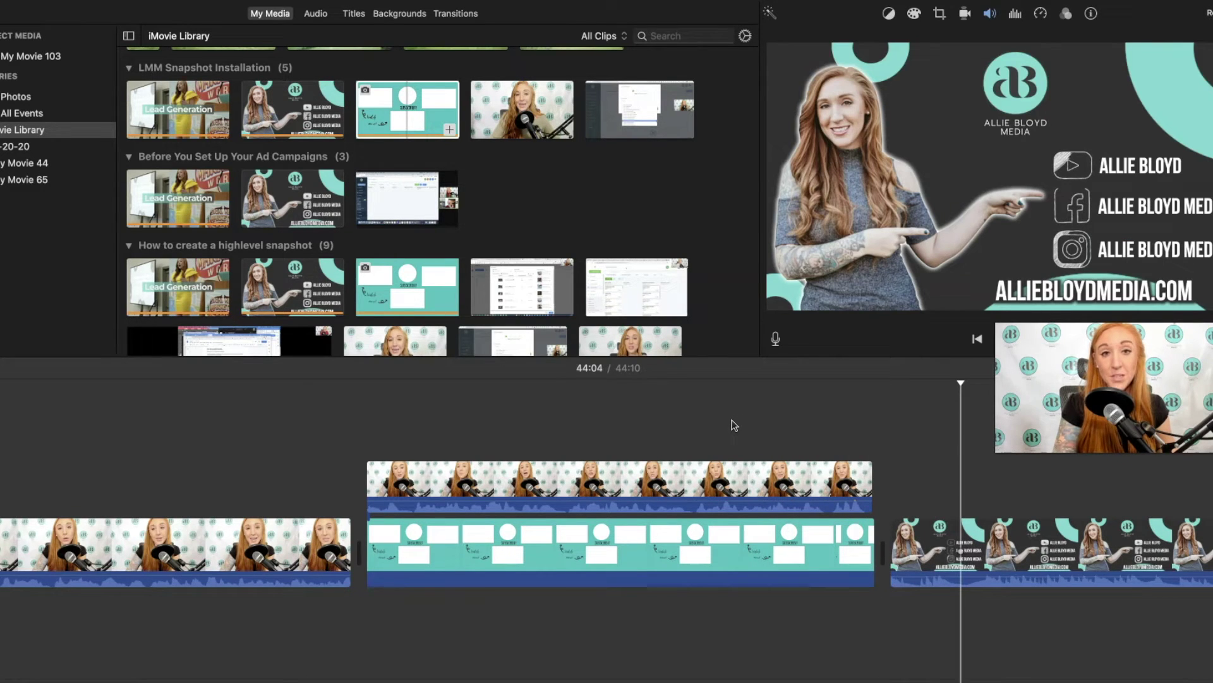
- Export the movie as a Video and Audio file 'Lead Magnet Strategy - Youtube' to the Desktop
left_click(563, 455)
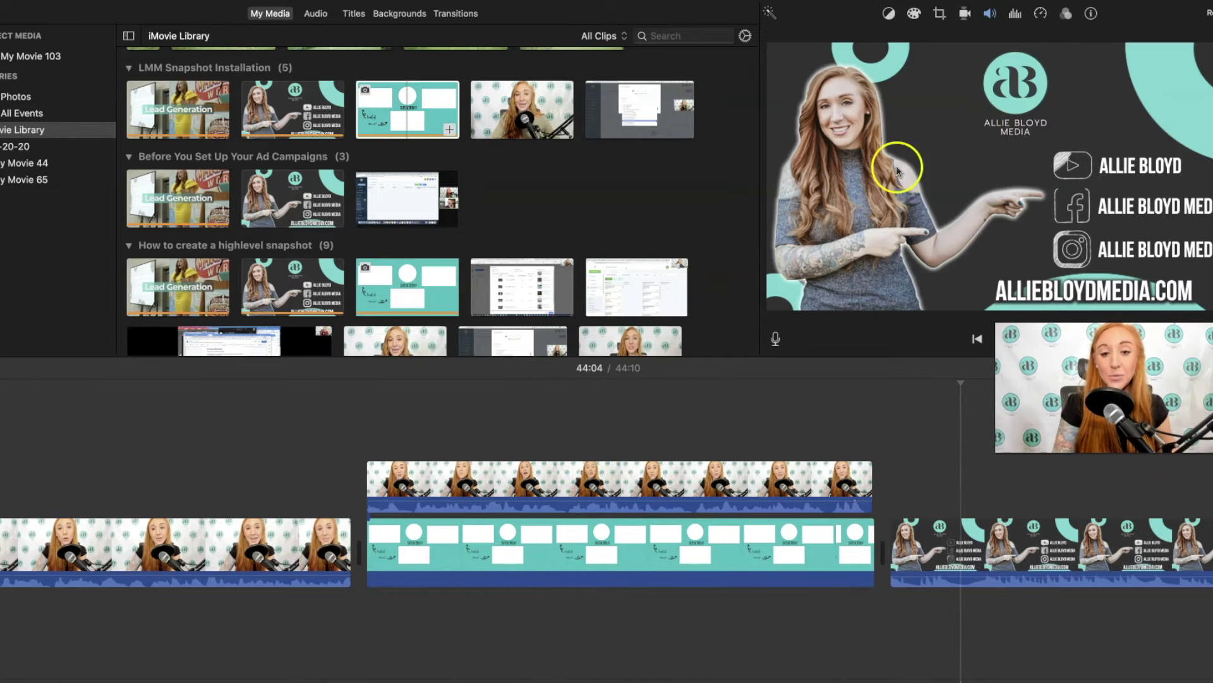
left_click(503, 558)
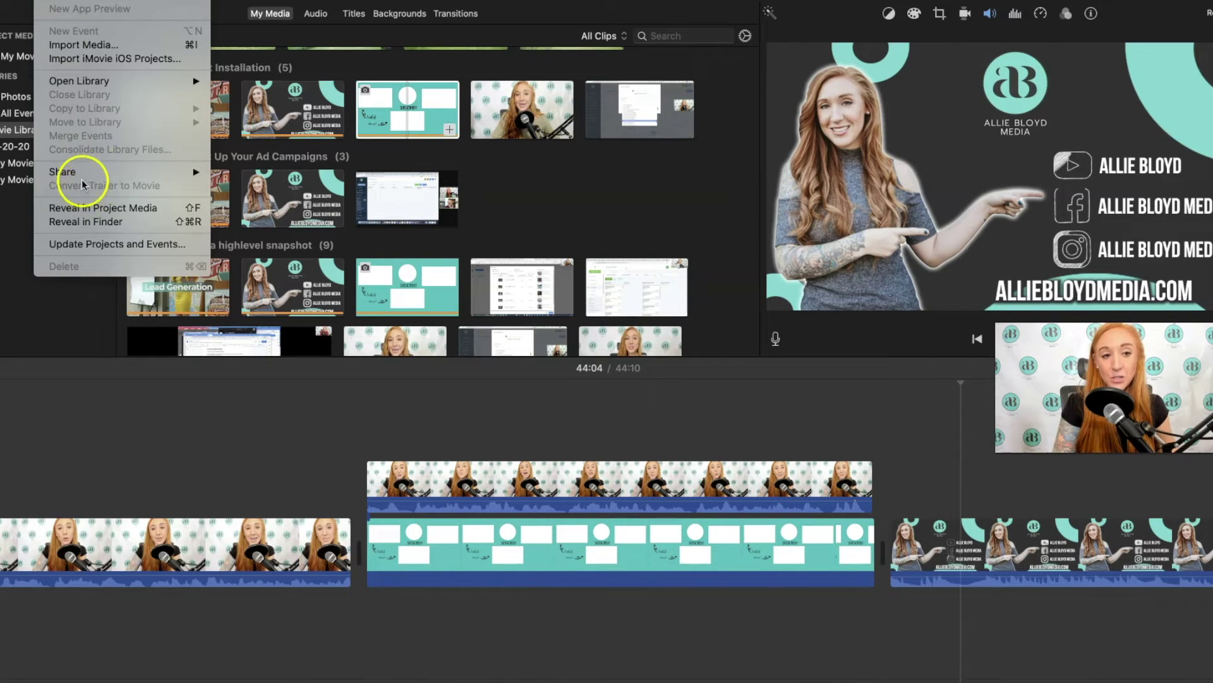
mouse_move(81, 171)
left_click(239, 213)
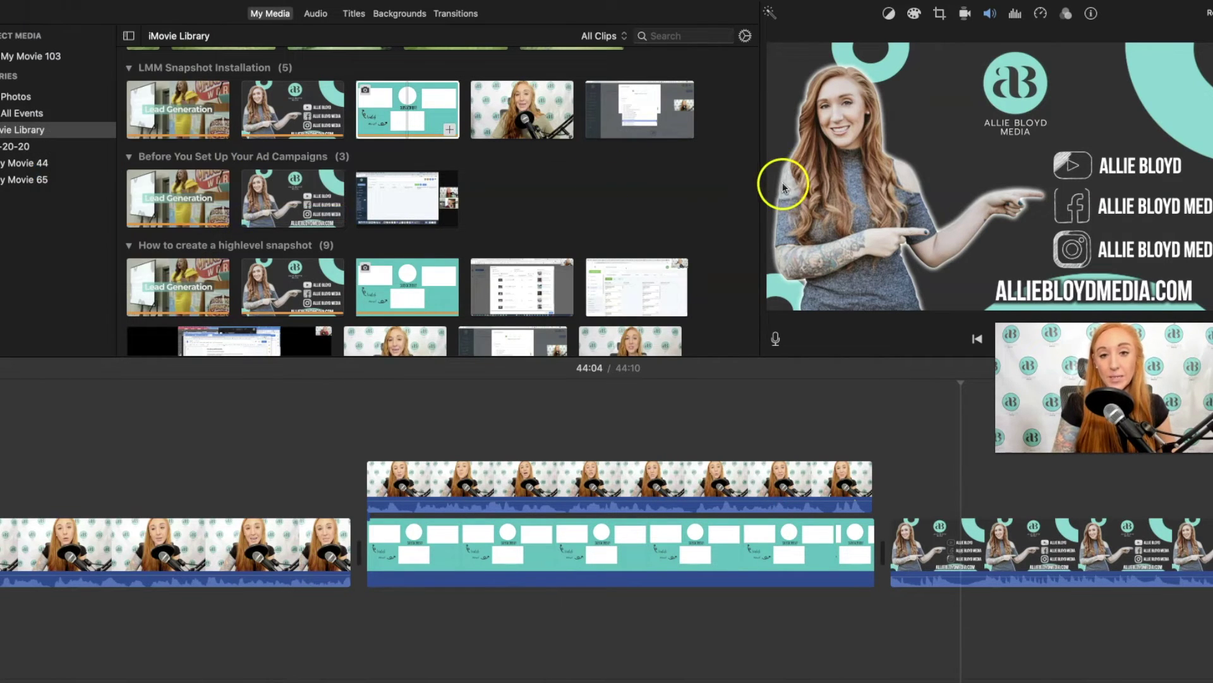
left_click(677, 123)
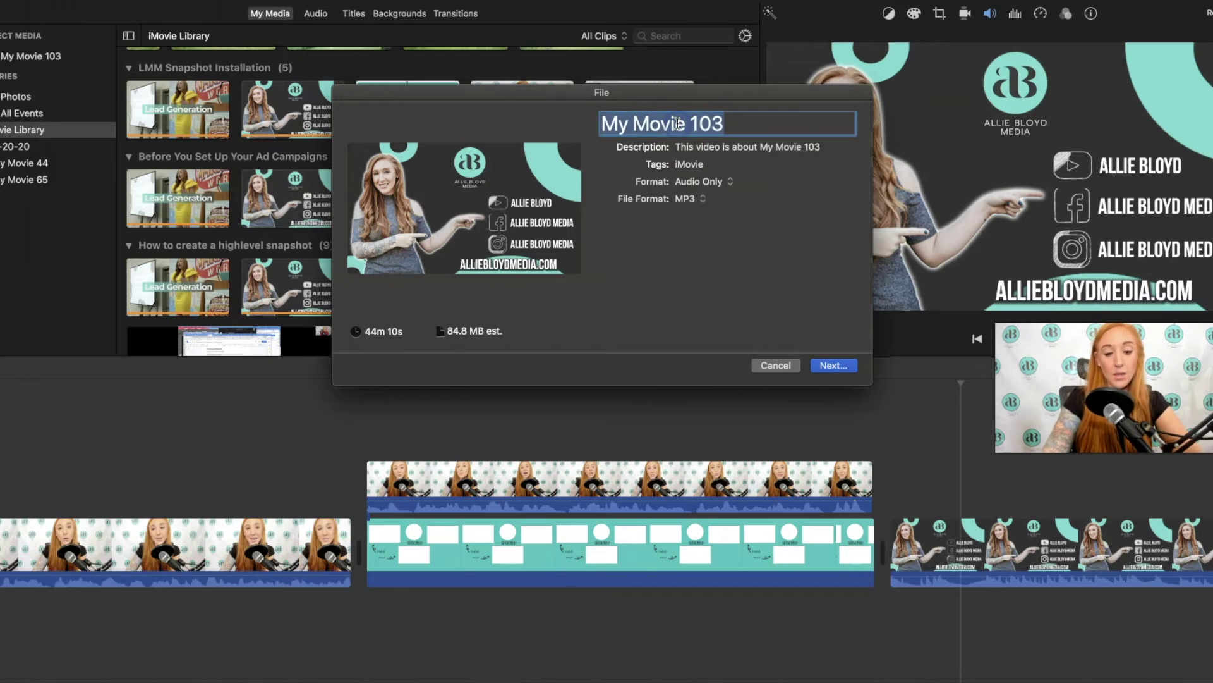
type("Lead Magnet Strategy -")
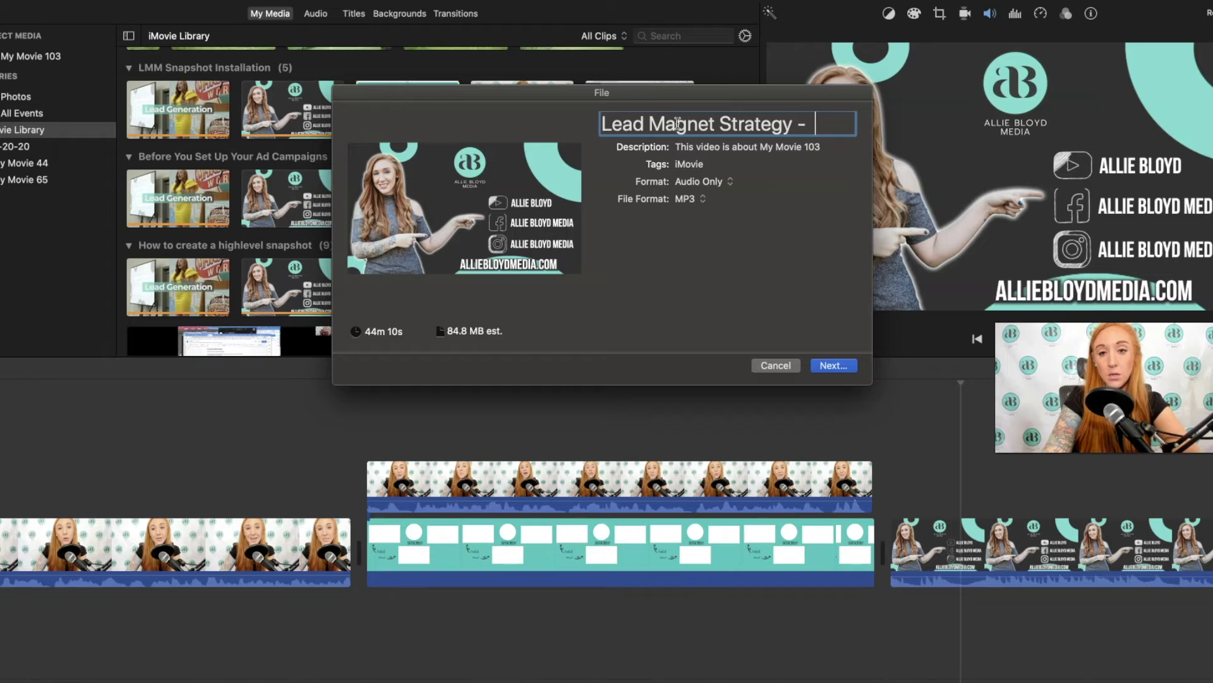
left_click(730, 181)
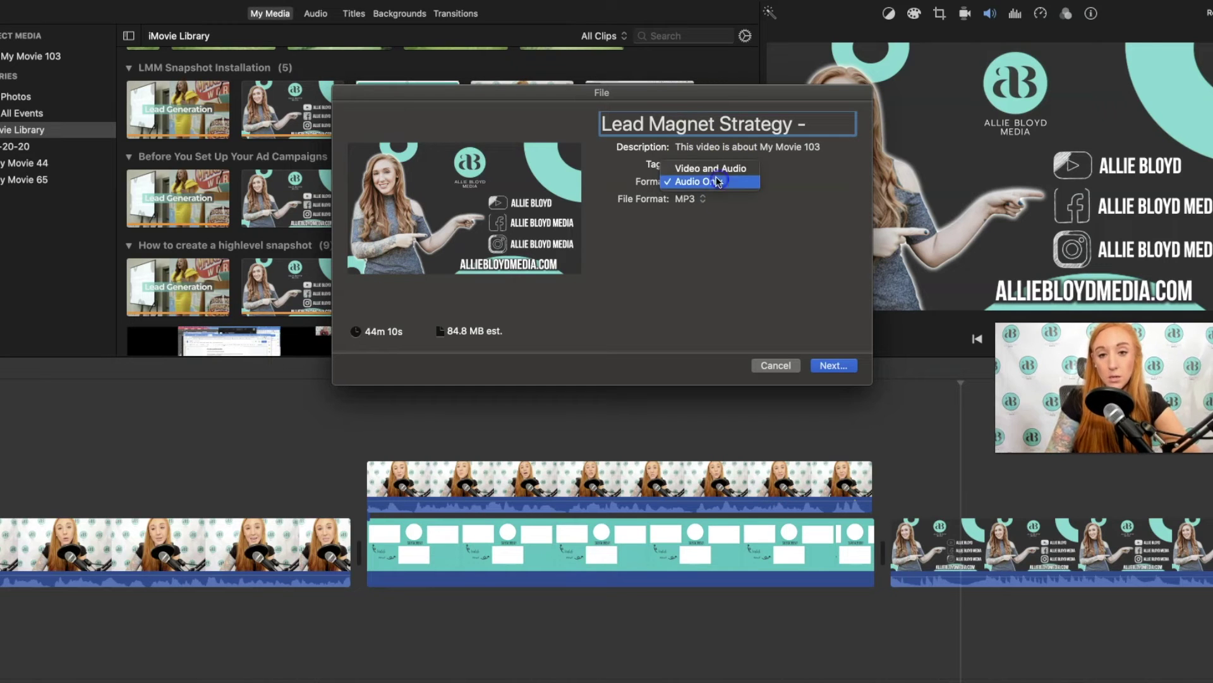
left_click(712, 173)
left_click(833, 361)
left_click(833, 362)
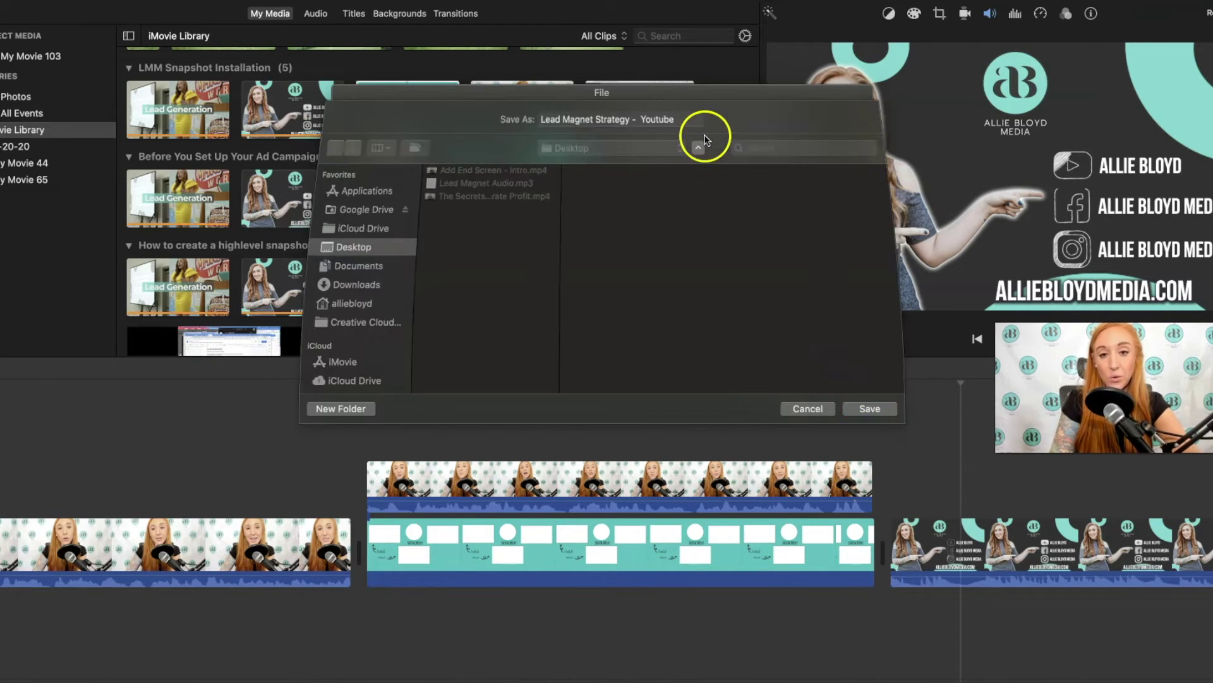
left_click(868, 409)
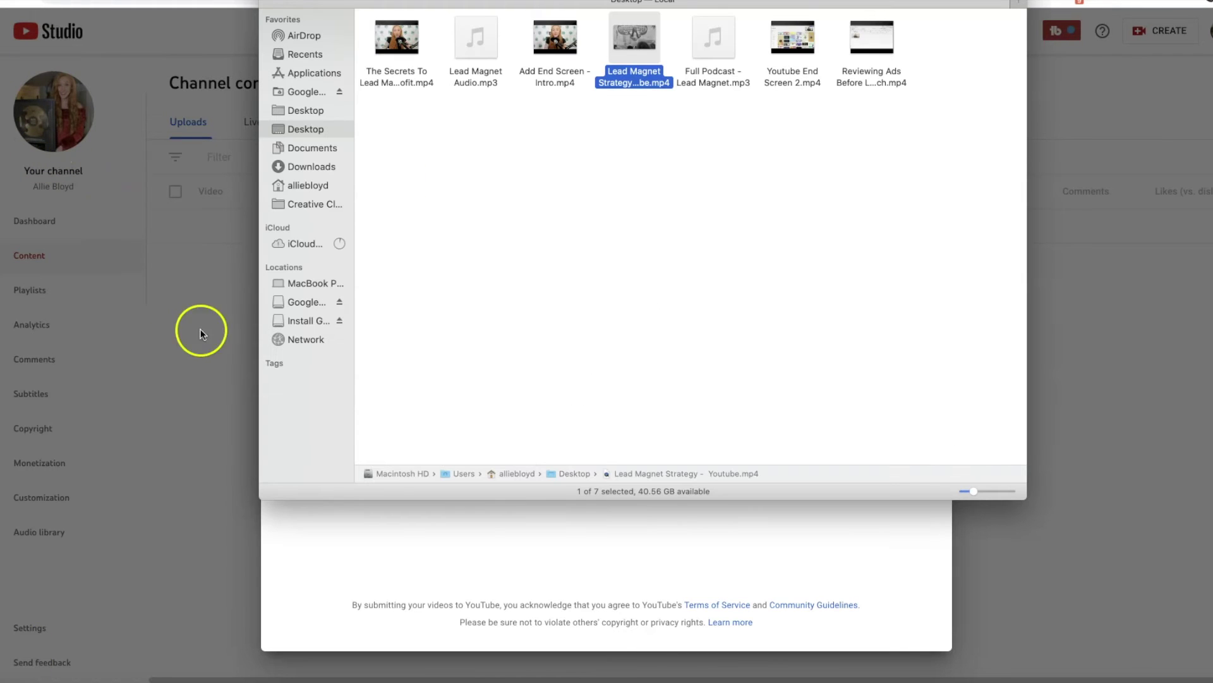
- Upload 'Lead Magnet Strategy - Youtube.mp4' to YouTube Studio and reach the Video elements step
left_click_drag(643, 61, 534, 553)
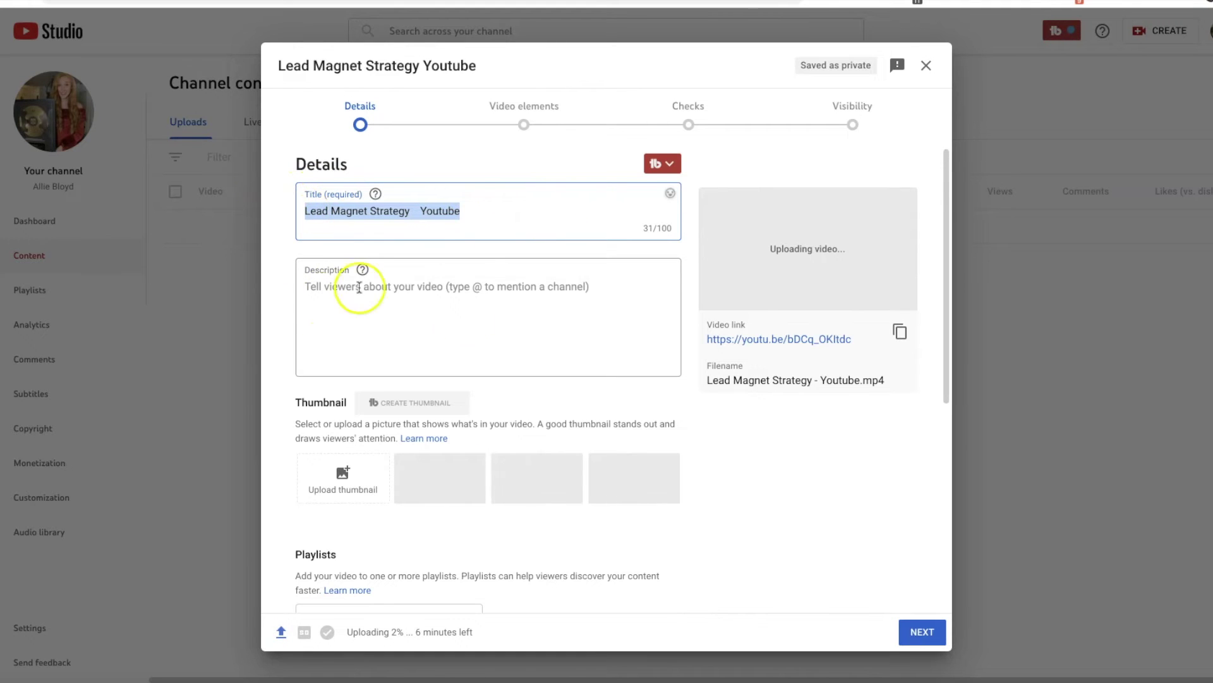
scroll(506, 323, "down", 2)
scroll(480, 411, "down", 2)
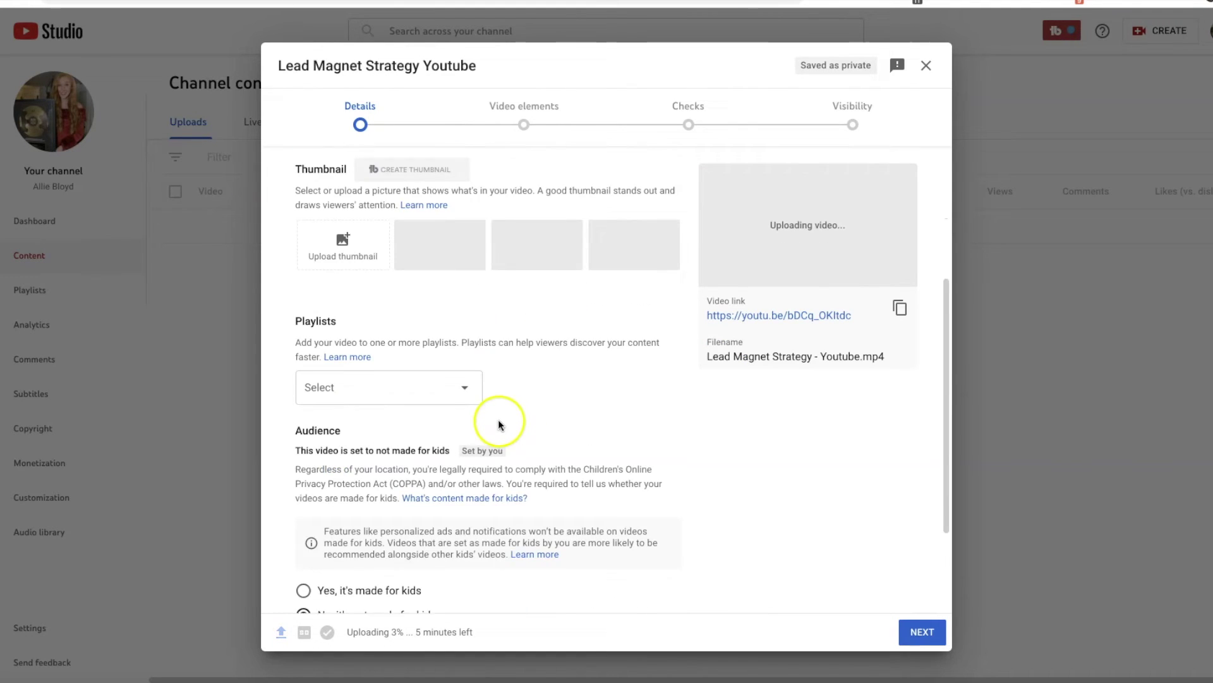
scroll(319, 380, "down", 2)
scroll(320, 385, "up", 6)
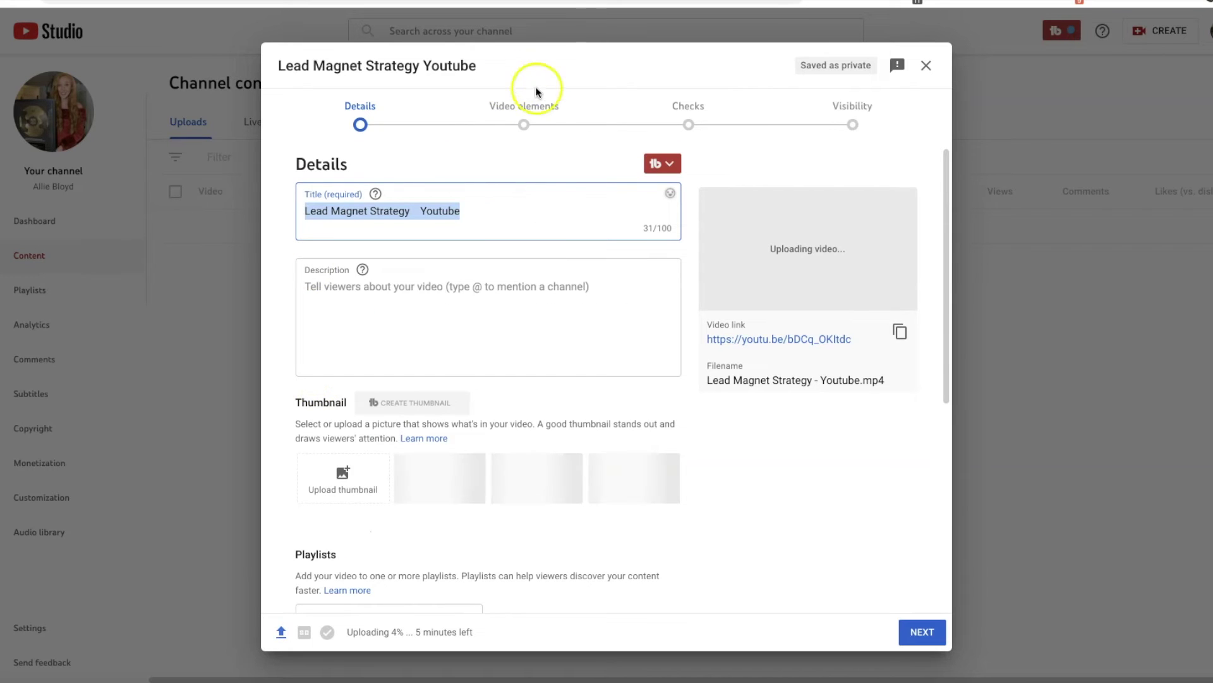
left_click(522, 126)
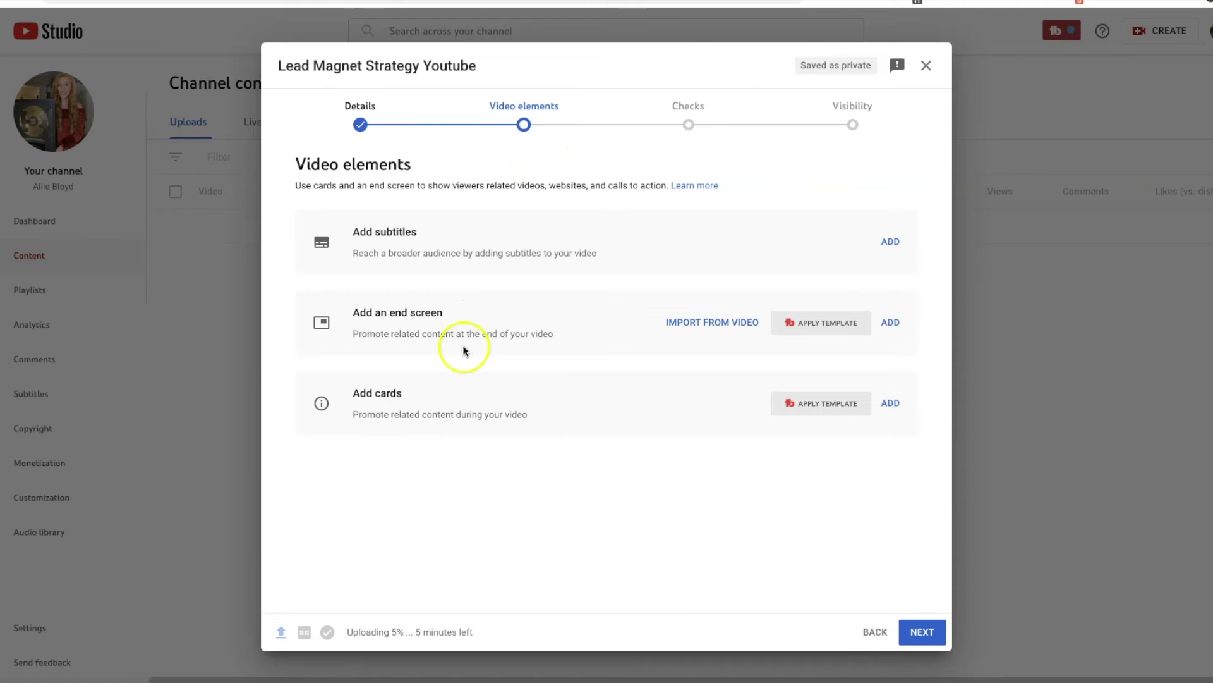
- Import an end screen from a video and place the playhead at 43:52:03, where the Canva graphic appears
left_click(698, 324)
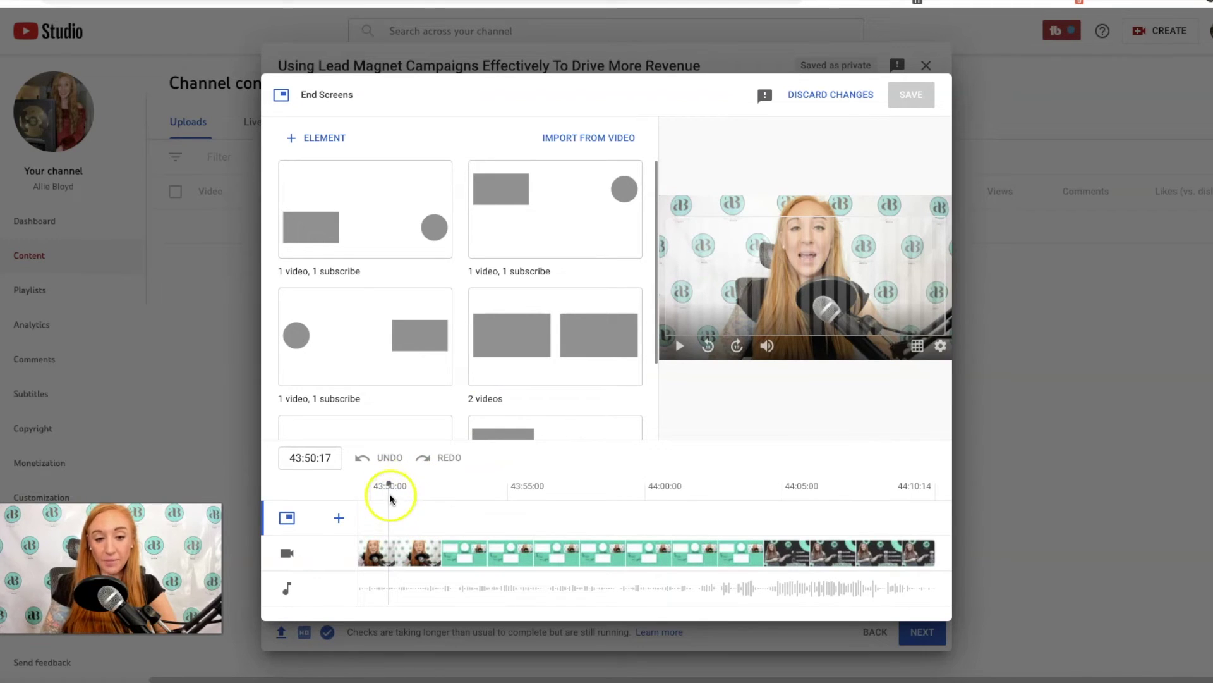
left_click(441, 534)
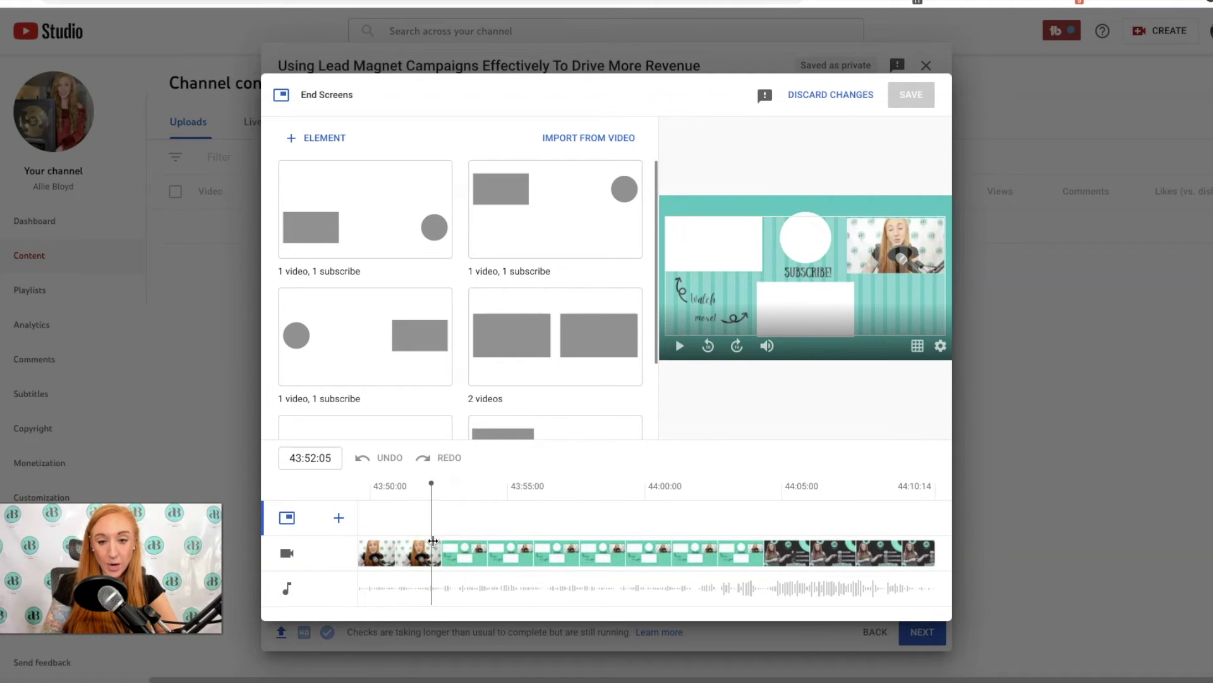
left_click(420, 541)
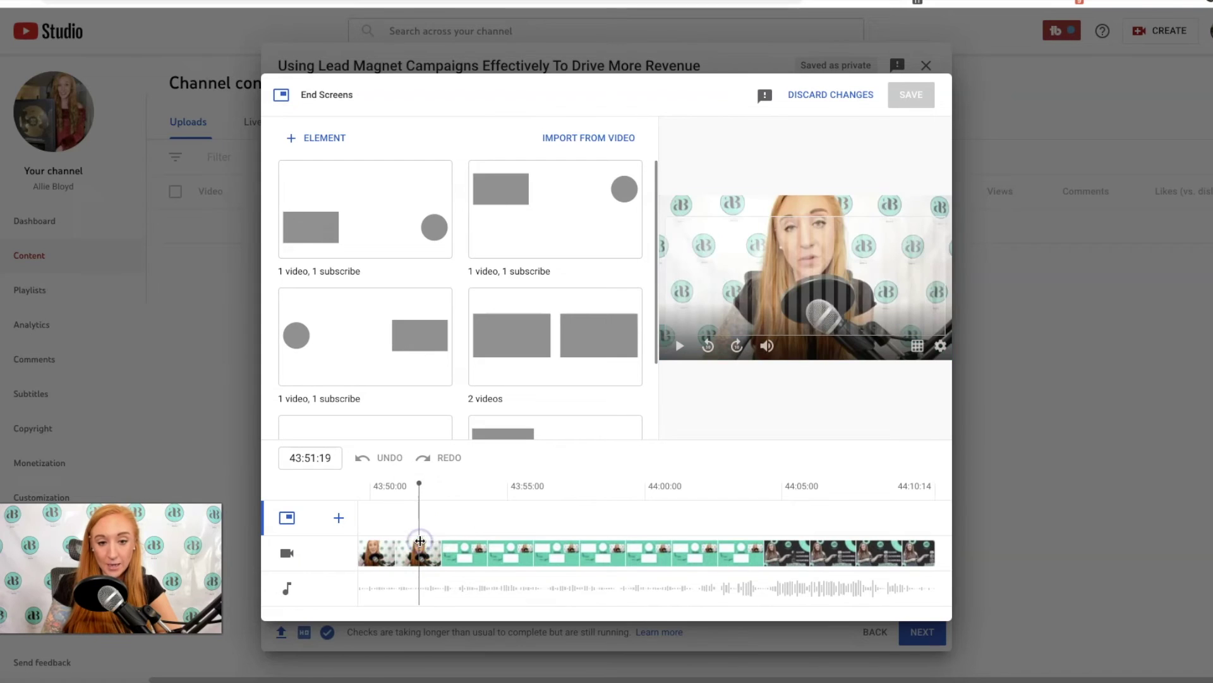
left_click_drag(421, 541, 426, 543)
left_click(429, 547)
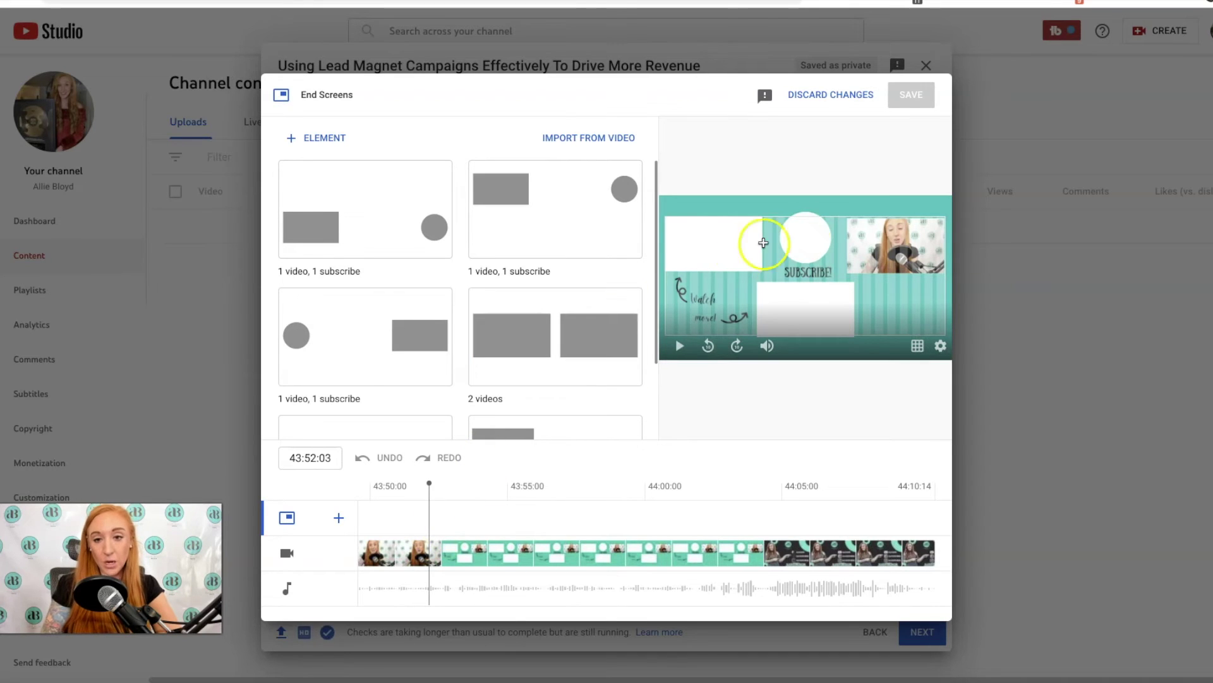
- Add a Subscribe element and position it over the template's circle
left_click(803, 232)
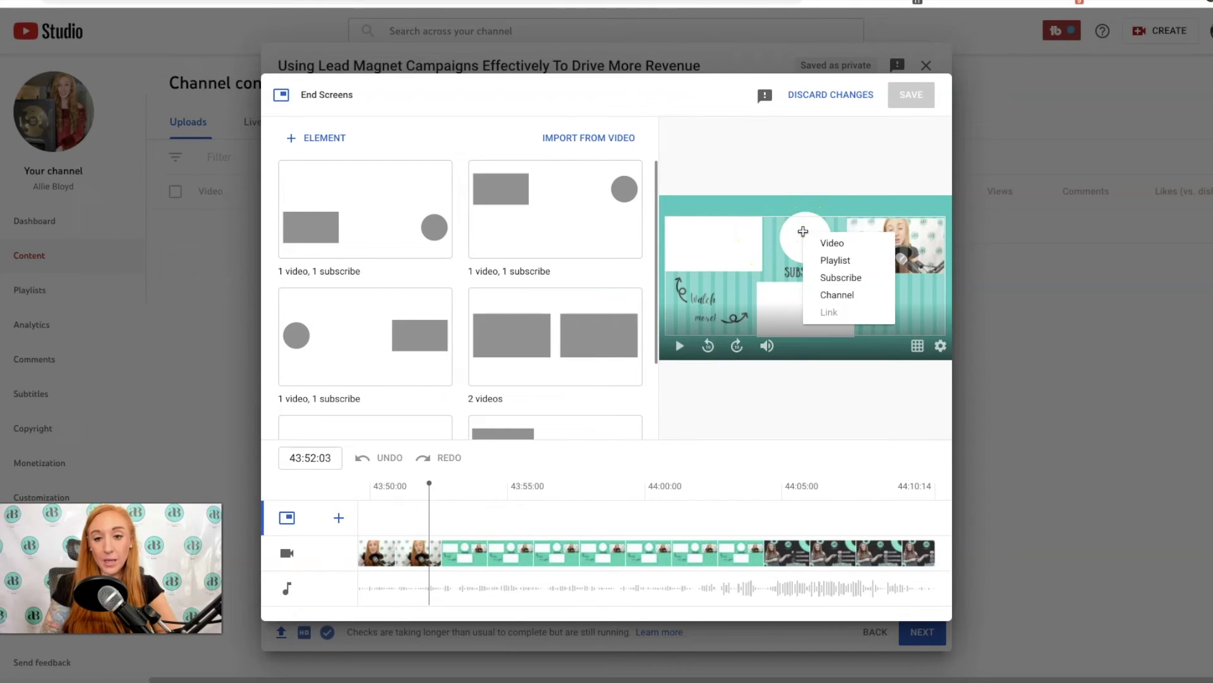
left_click(822, 277)
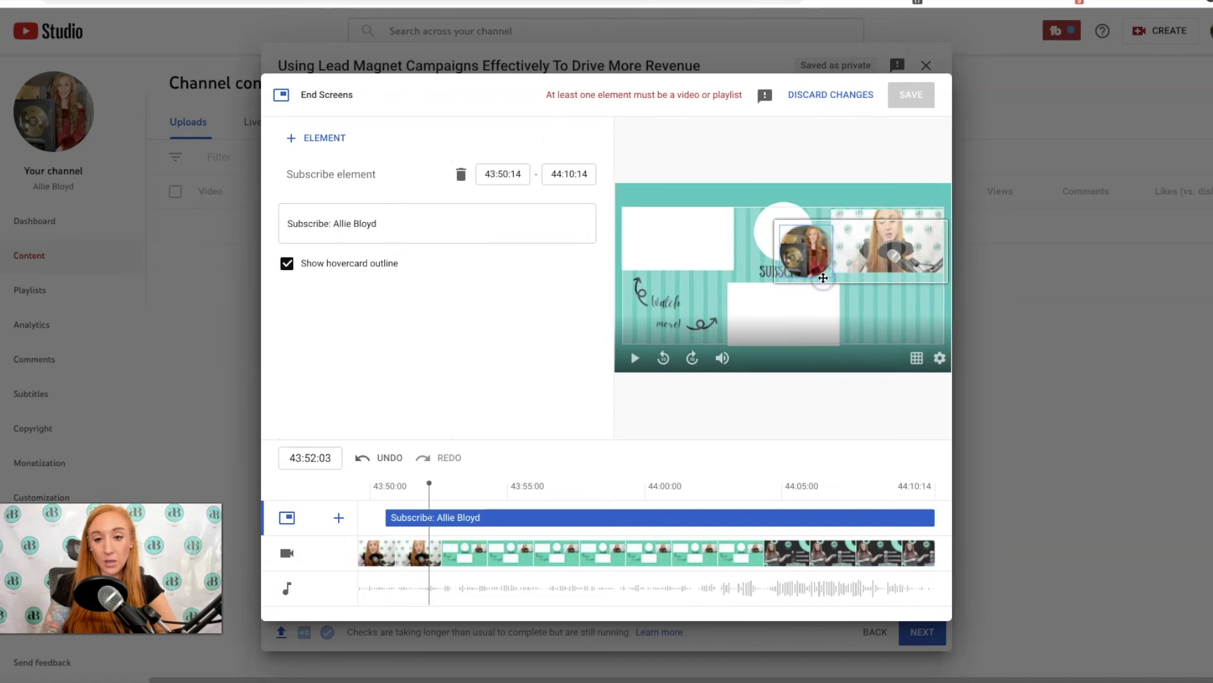
left_click_drag(806, 263, 783, 242)
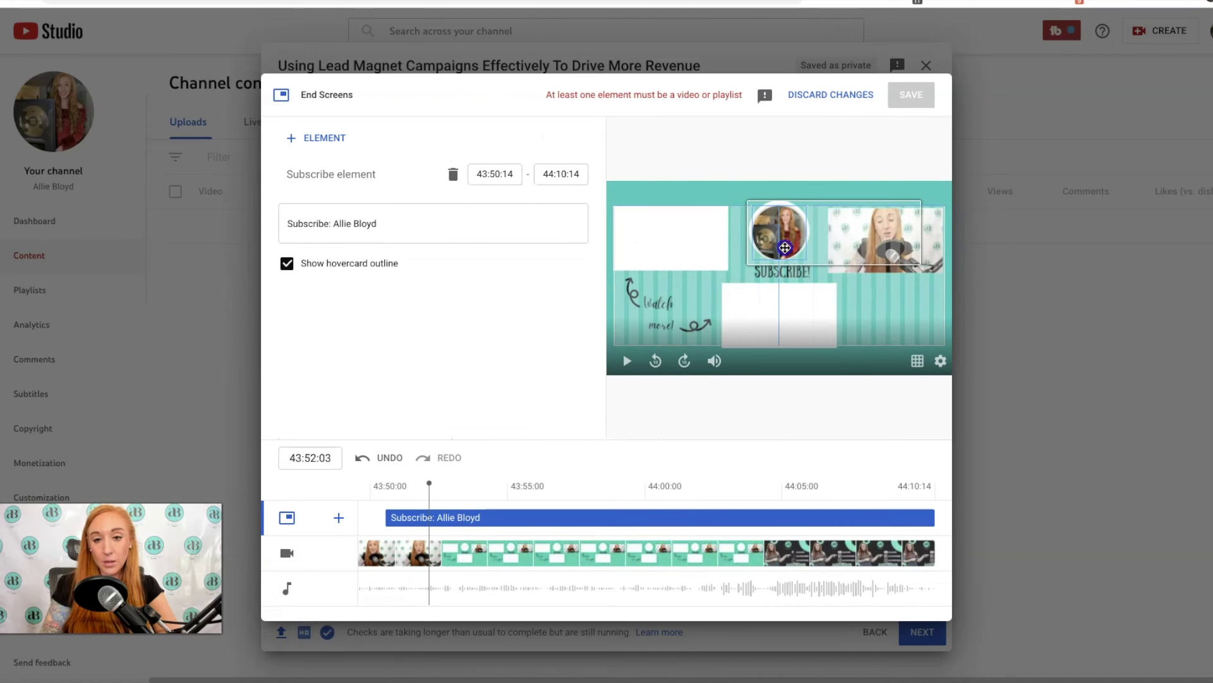
left_click(825, 294)
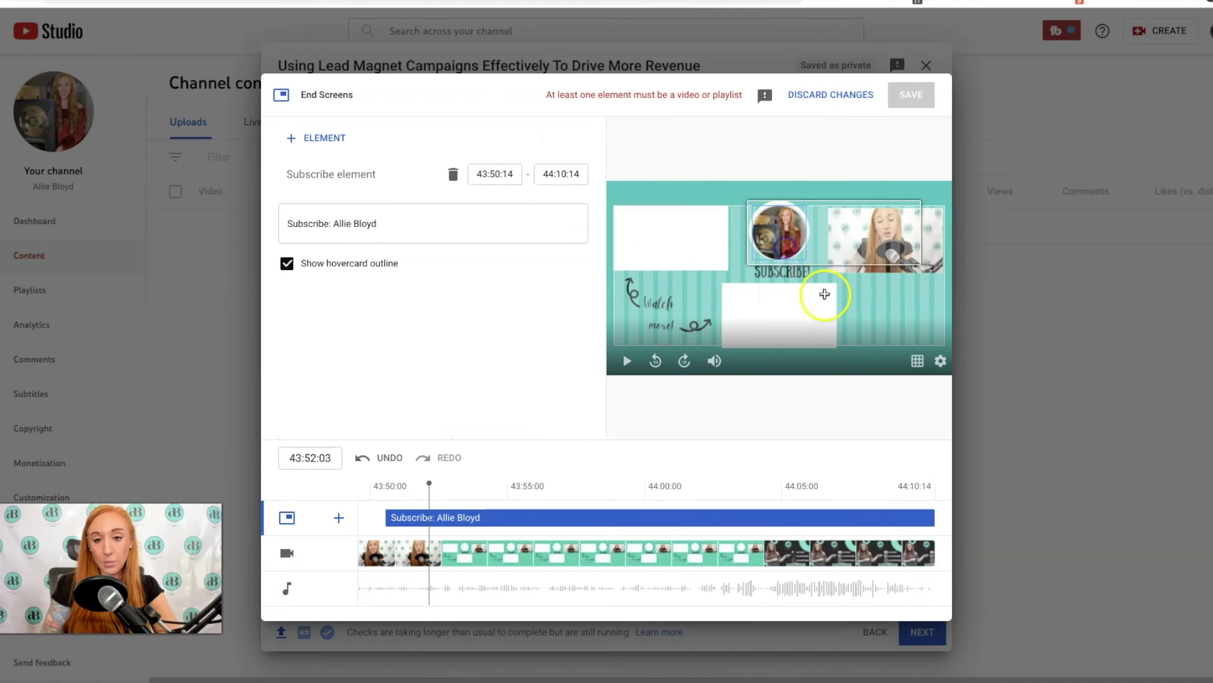
- Add a Video element in the upper-left box set to Best for viewer
left_click(643, 237)
left_click(661, 250)
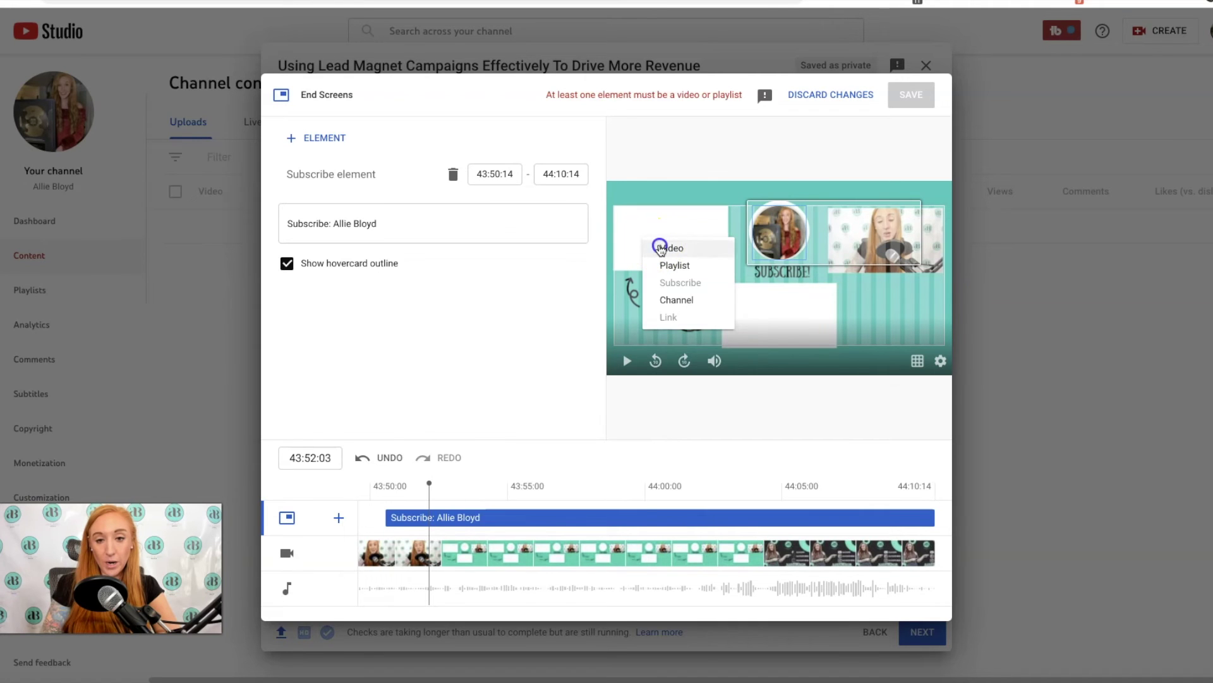
left_click_drag(661, 247, 662, 229)
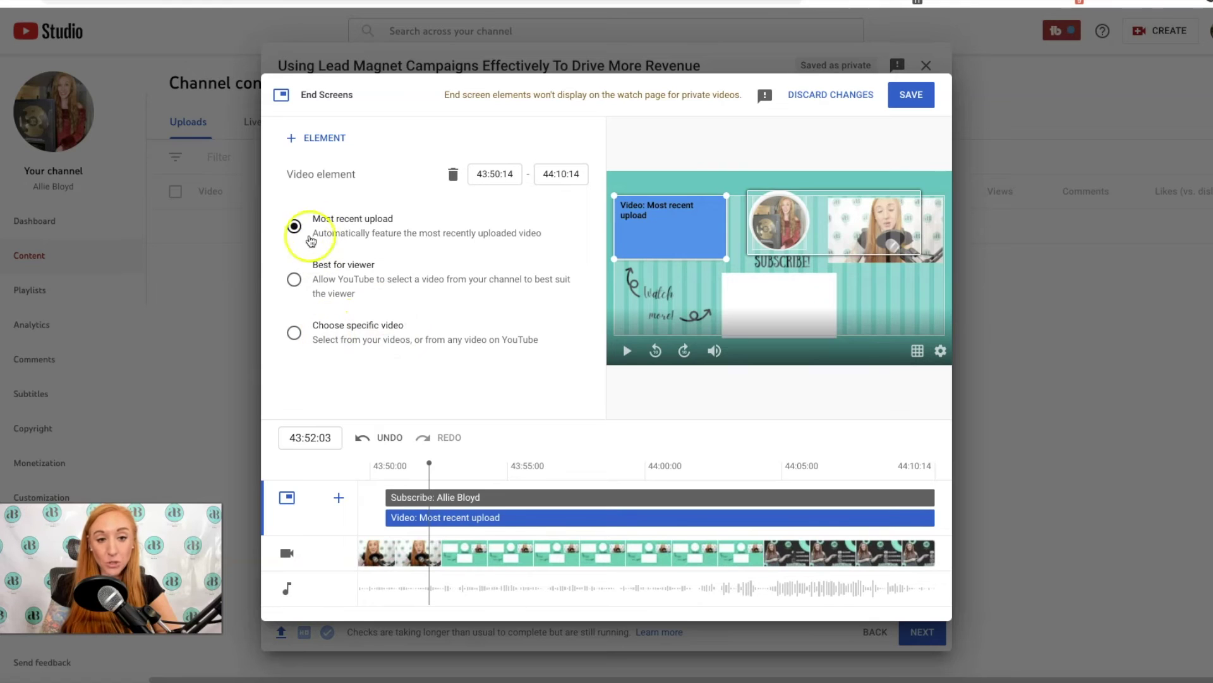
left_click(314, 277)
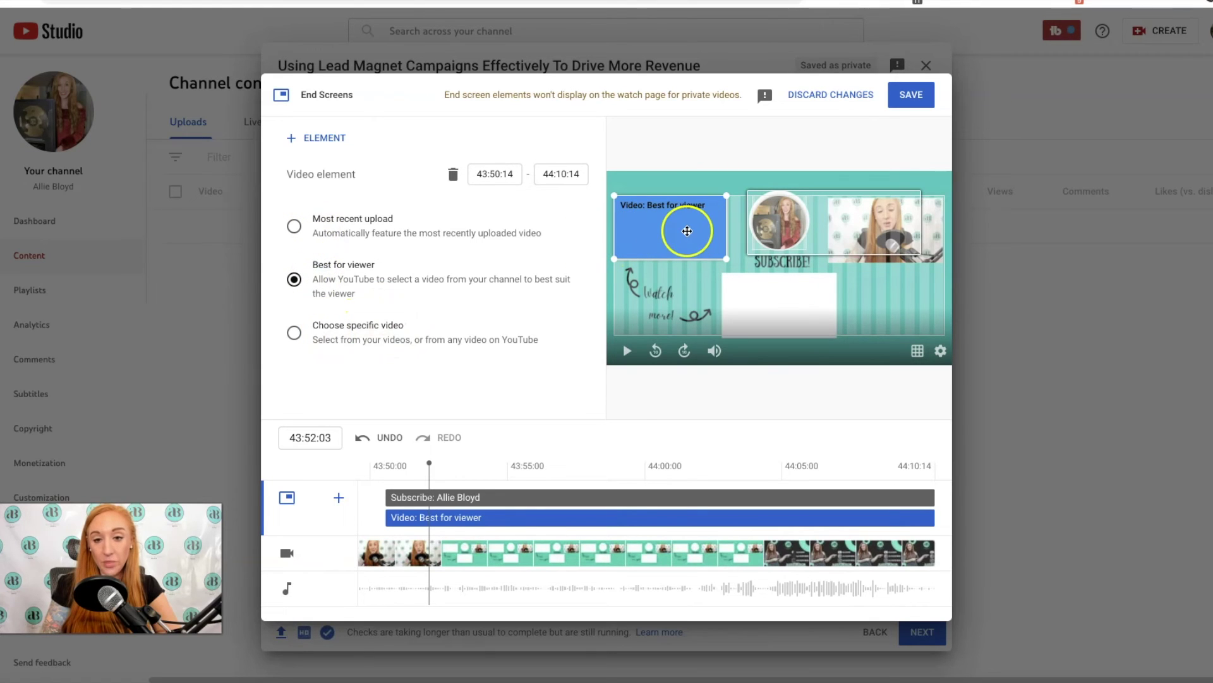
- Add the 'Interviews - Marketing Ink Podcast' playlist element and fit it into the white slot below SUBSCRIBE
left_click(761, 304)
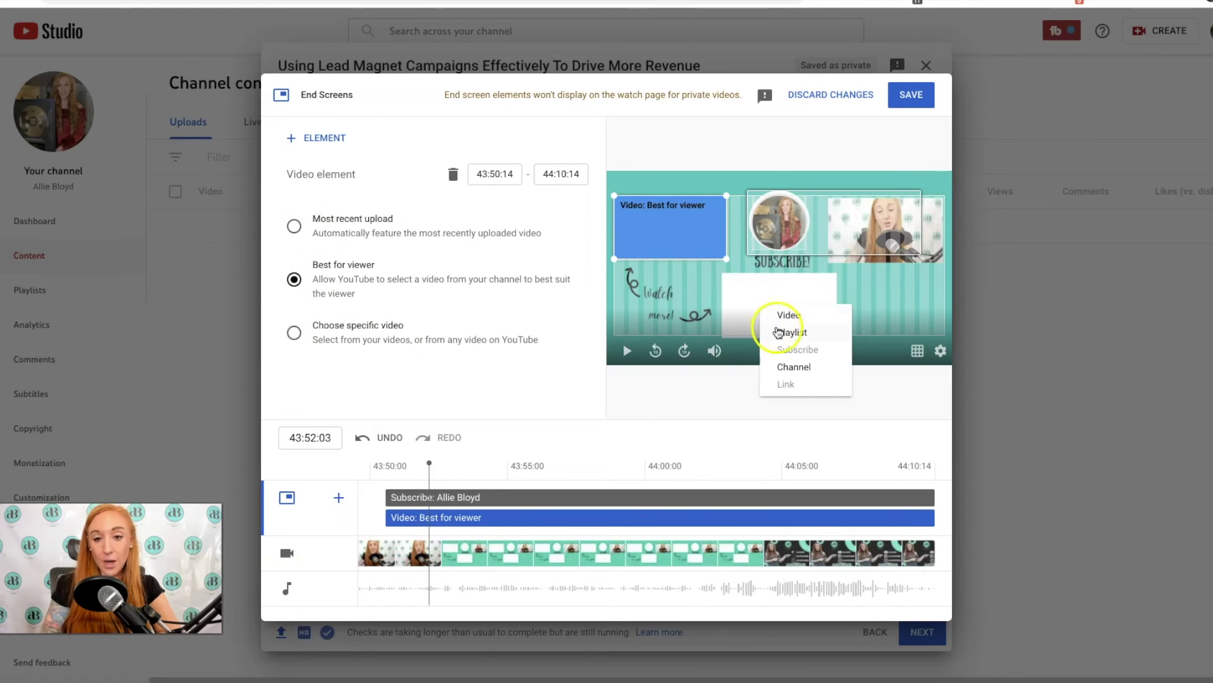
left_click(779, 333)
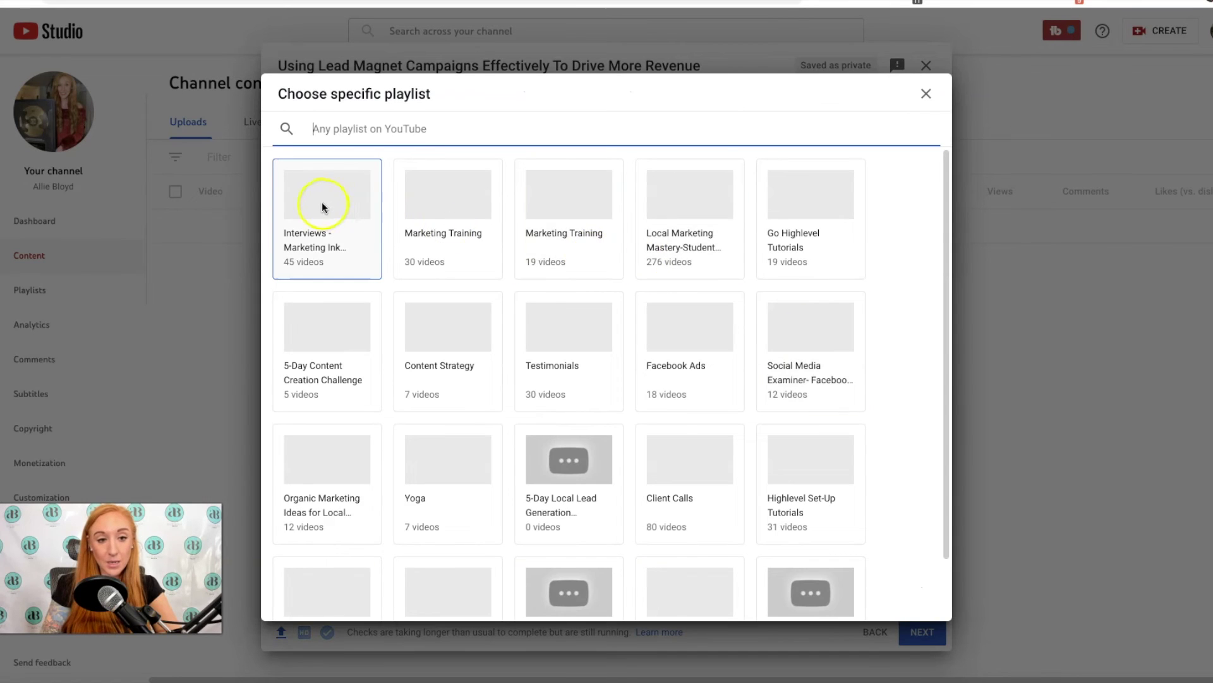
left_click(321, 202)
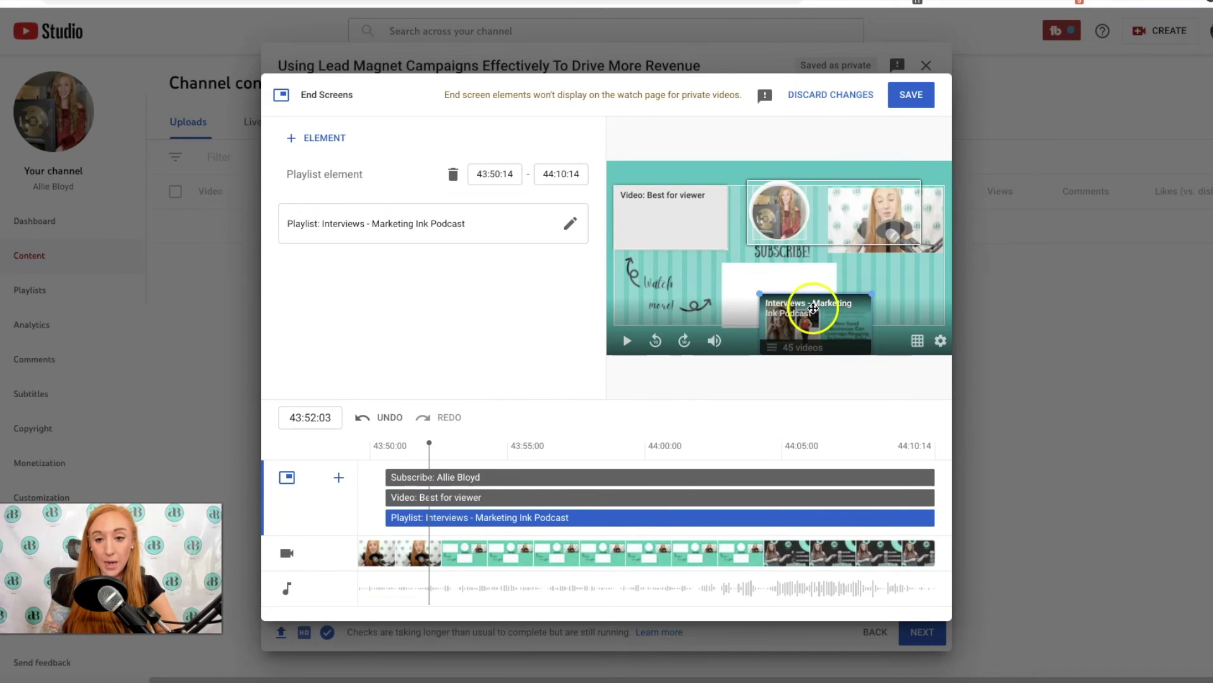
left_click_drag(813, 308, 774, 294)
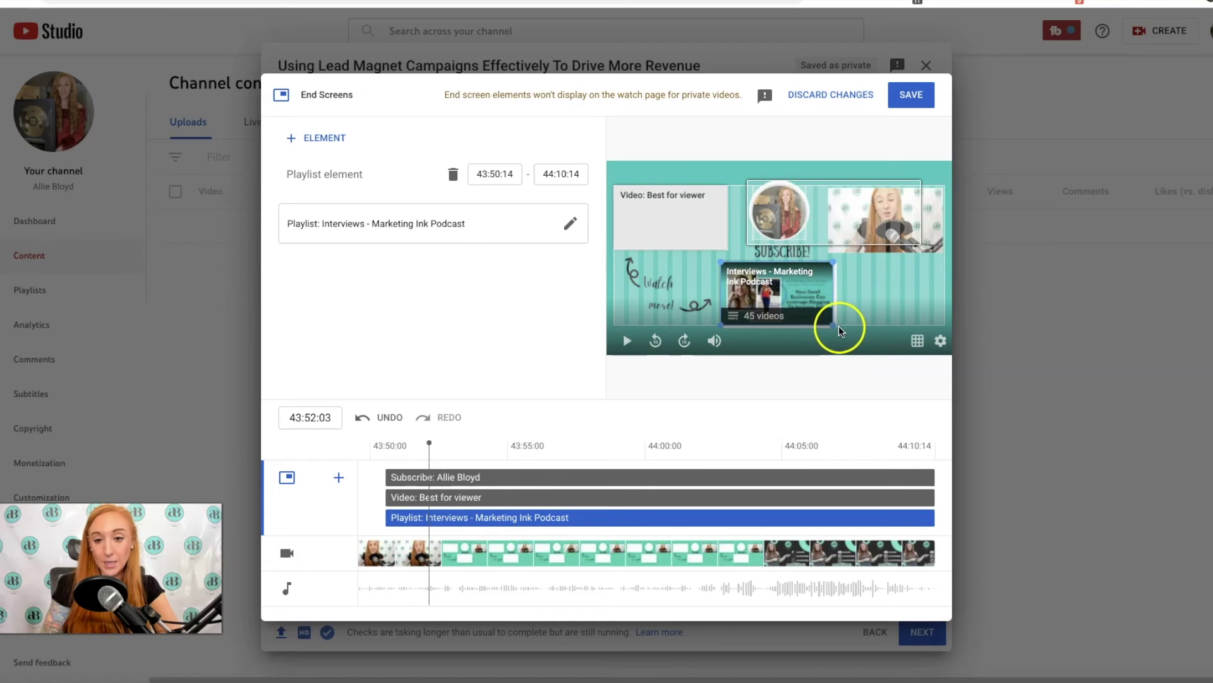
left_click_drag(830, 266, 836, 266)
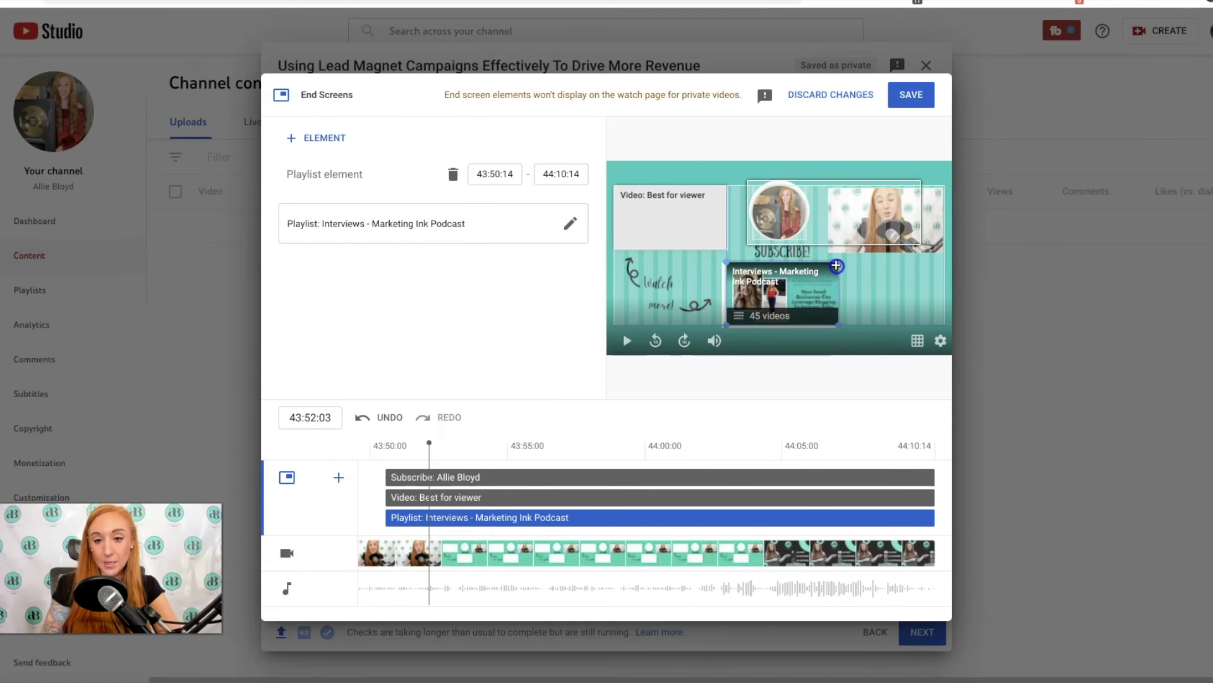
left_click_drag(725, 262, 725, 264)
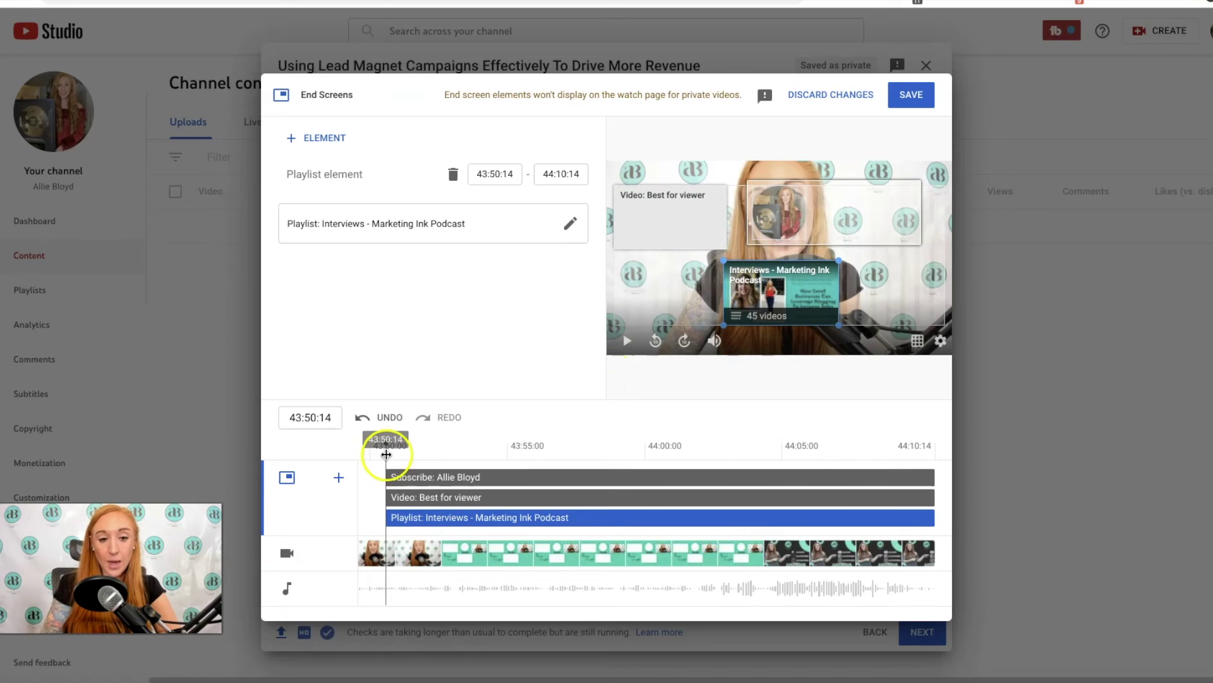
- Move the Subscribe element's start to 43:52:05, the end screen's first frame
left_click(386, 454)
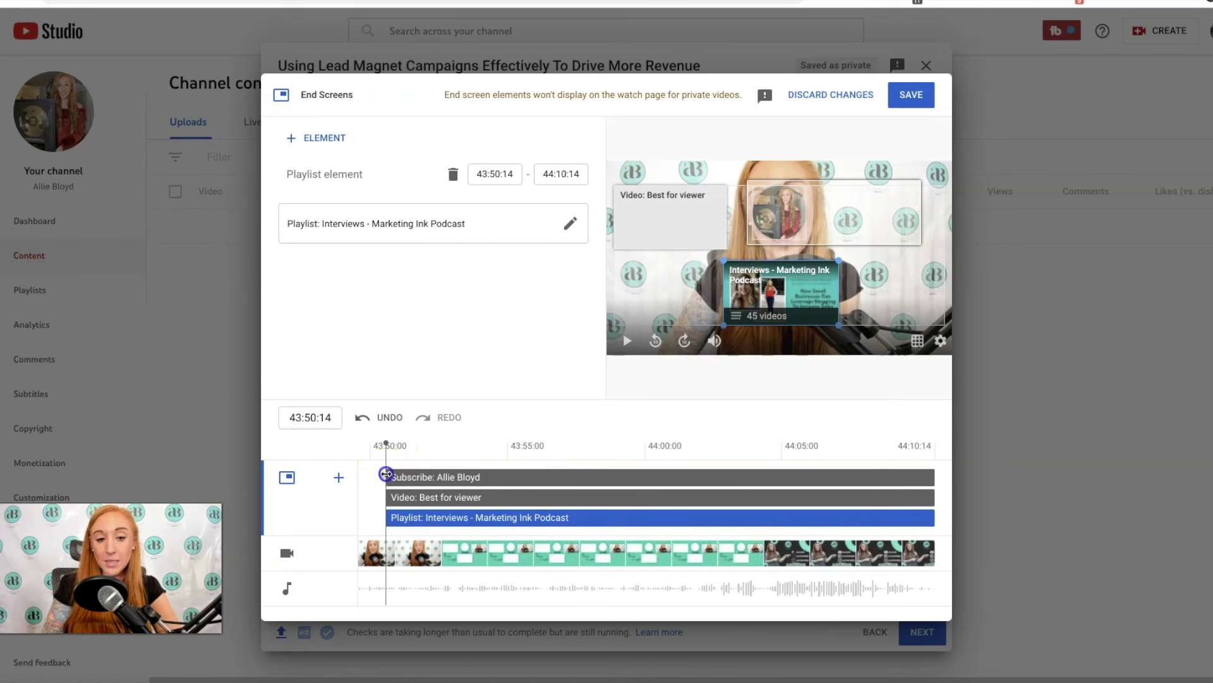
left_click_drag(387, 477, 431, 461)
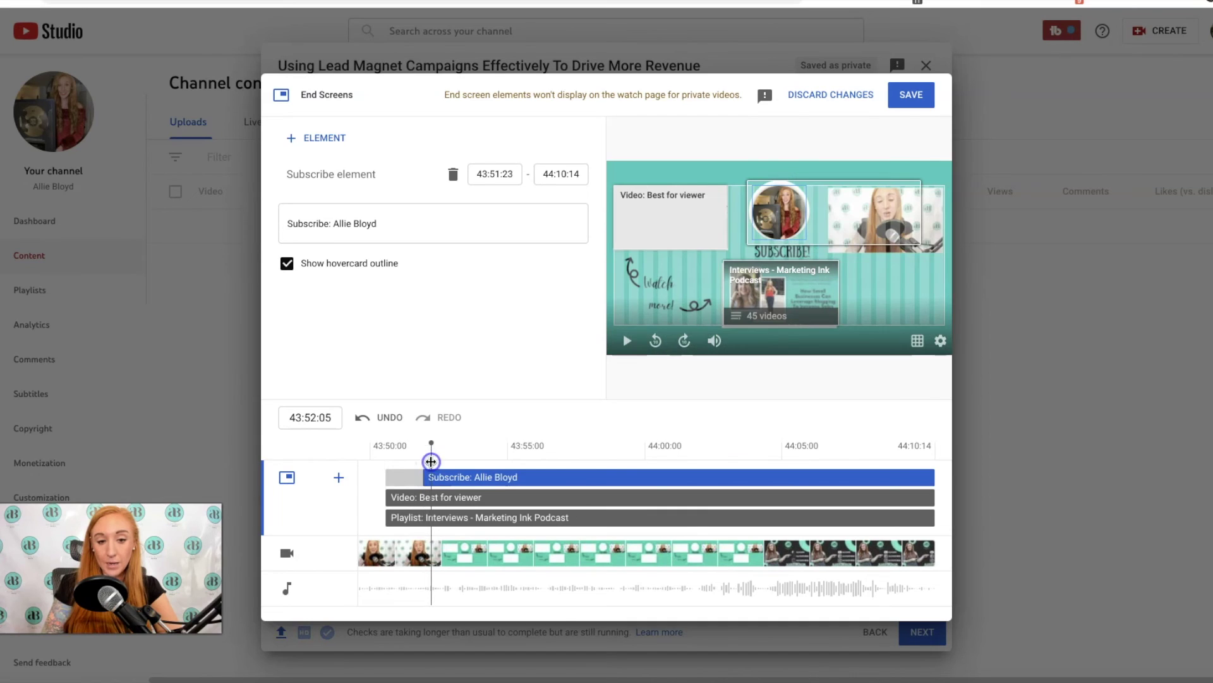
left_click(424, 469)
left_click(429, 463)
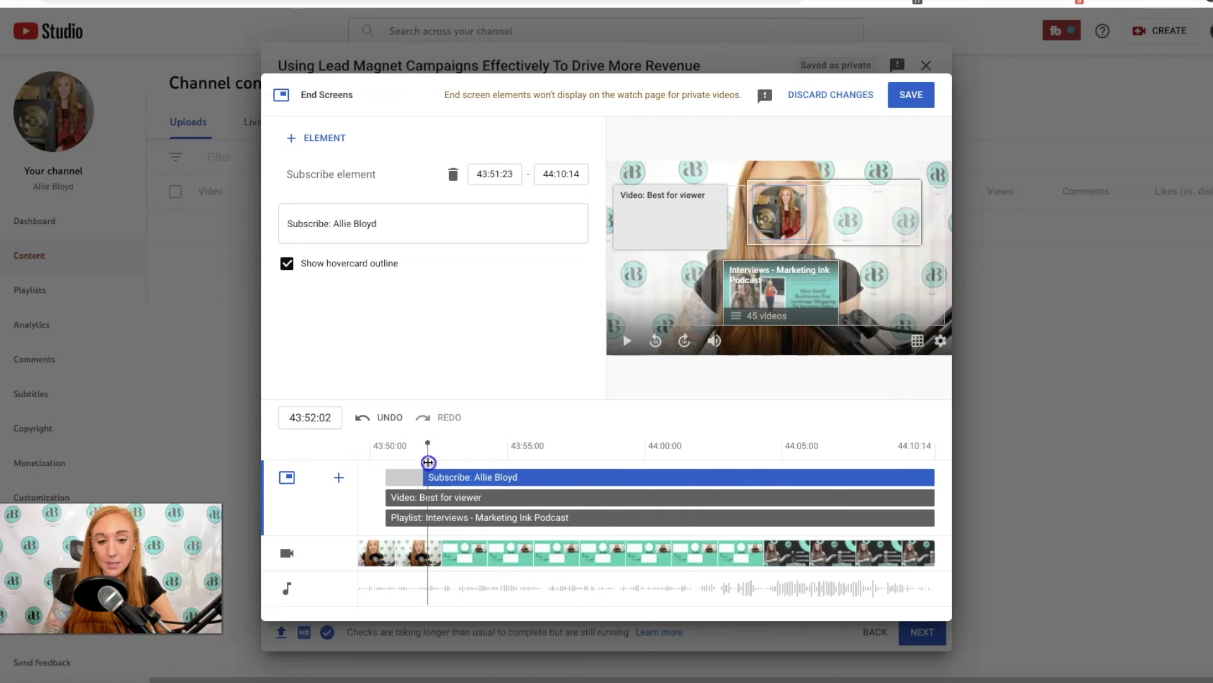
left_click(431, 462)
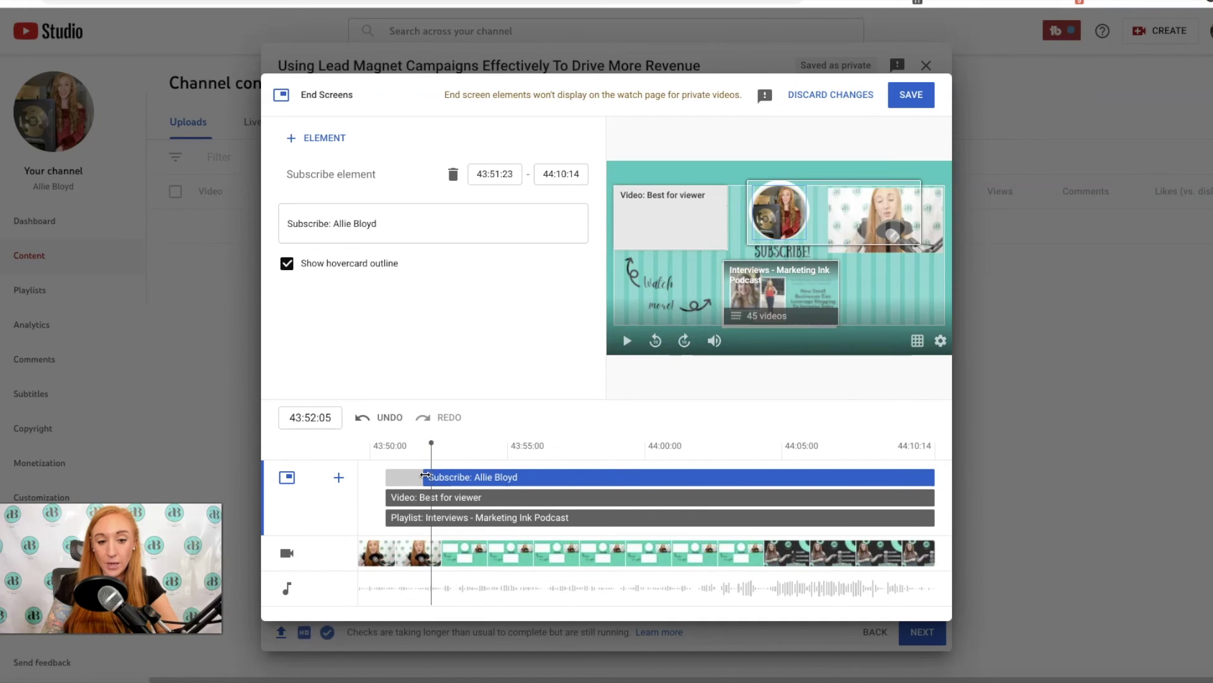
left_click_drag(429, 475, 431, 517)
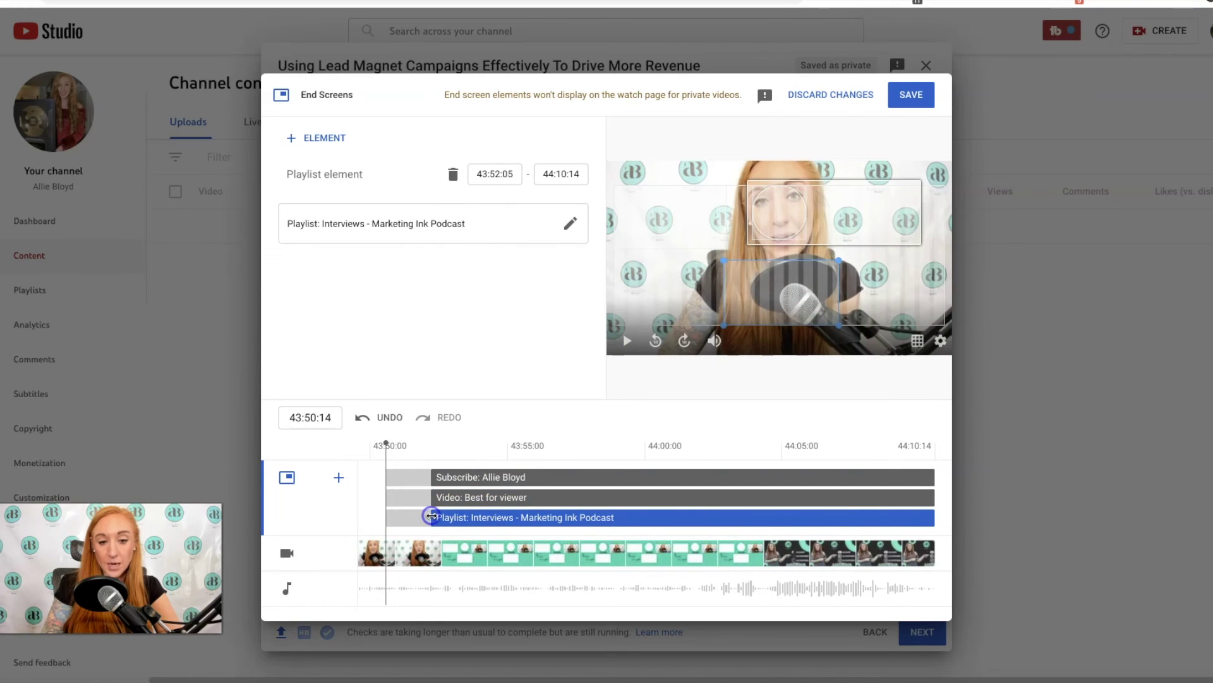
- Replay the preview from just before 43:52:05 to check the transition into the end screen
left_click(432, 459)
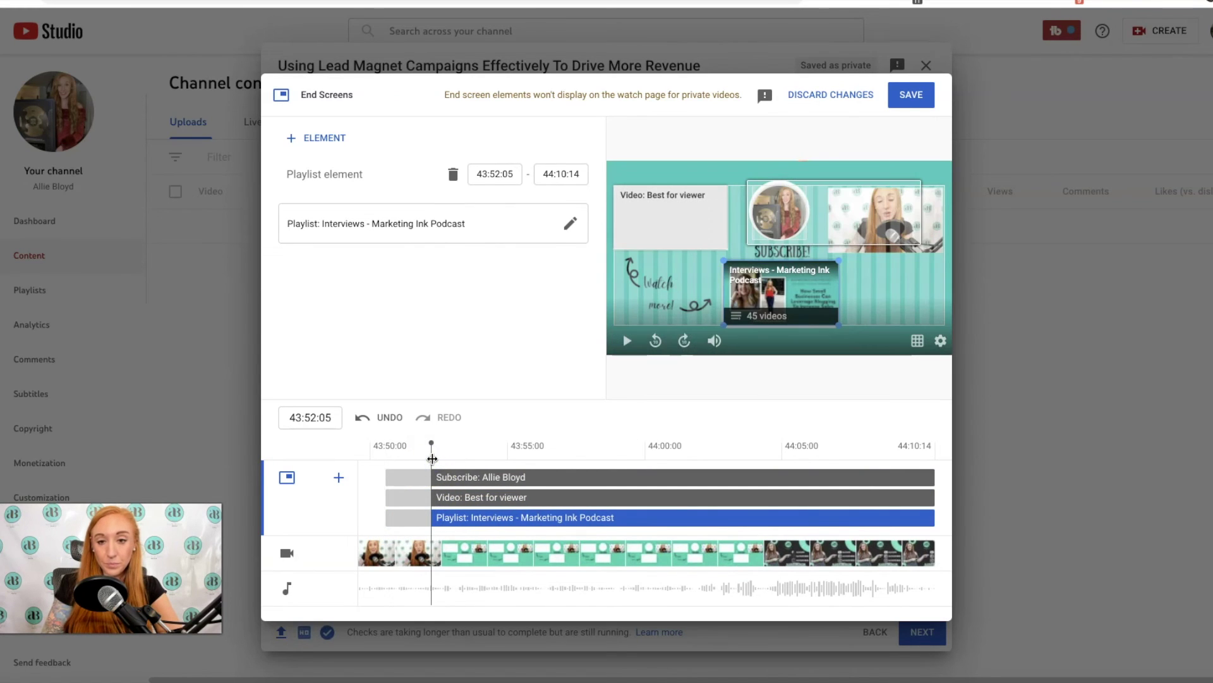
left_click_drag(431, 459, 366, 447)
key("space")
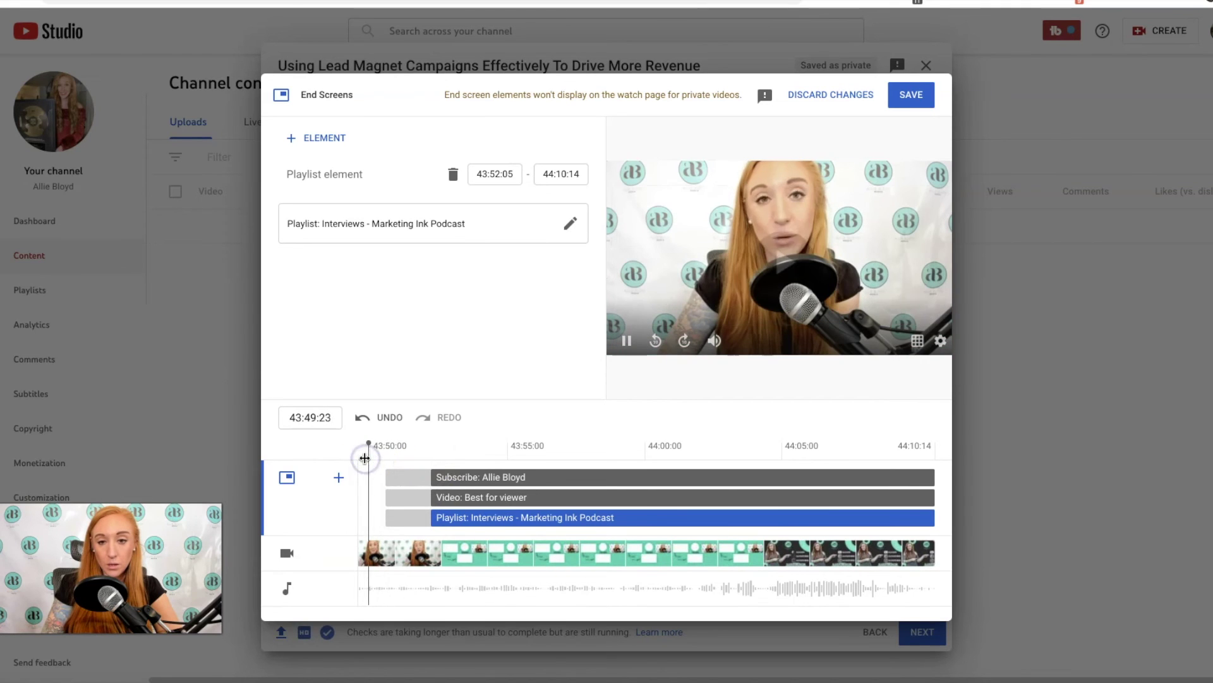
left_click(380, 447)
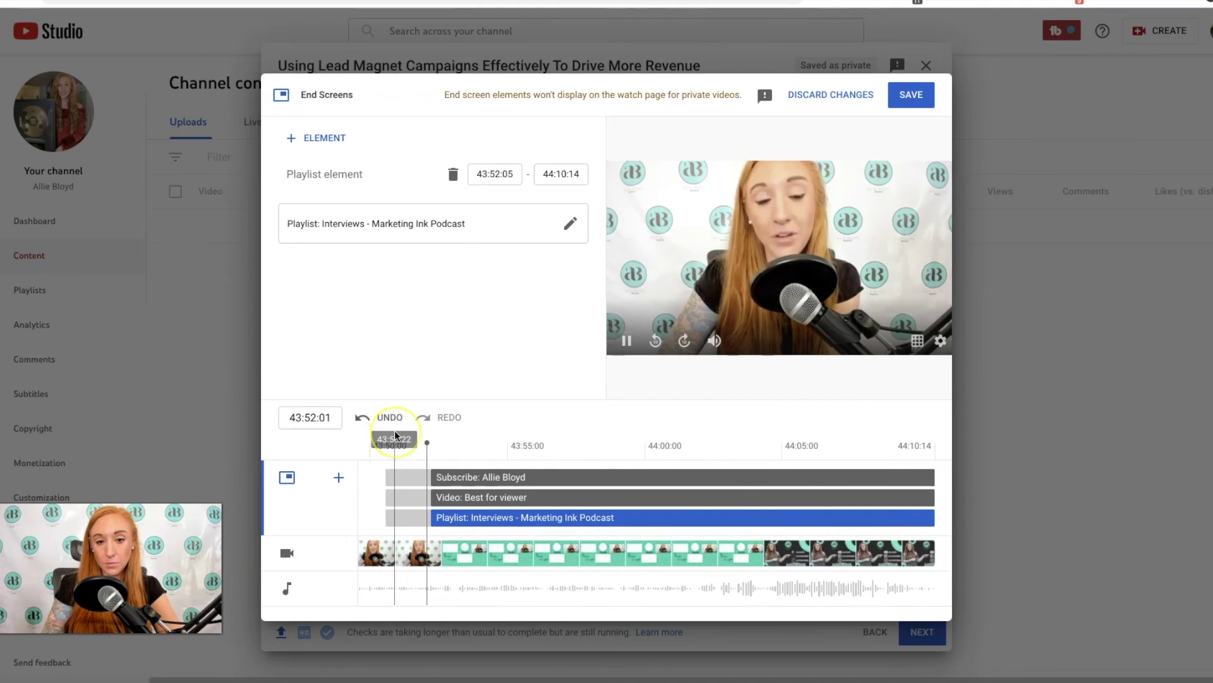
key("space")
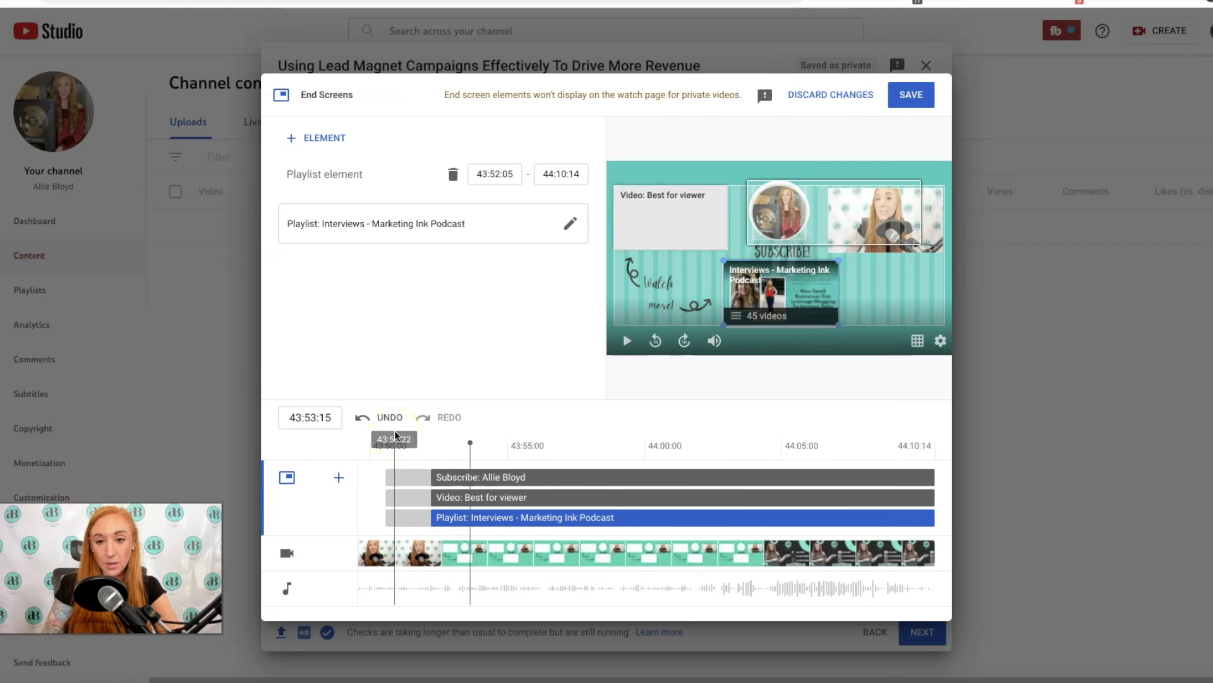
left_click(414, 429)
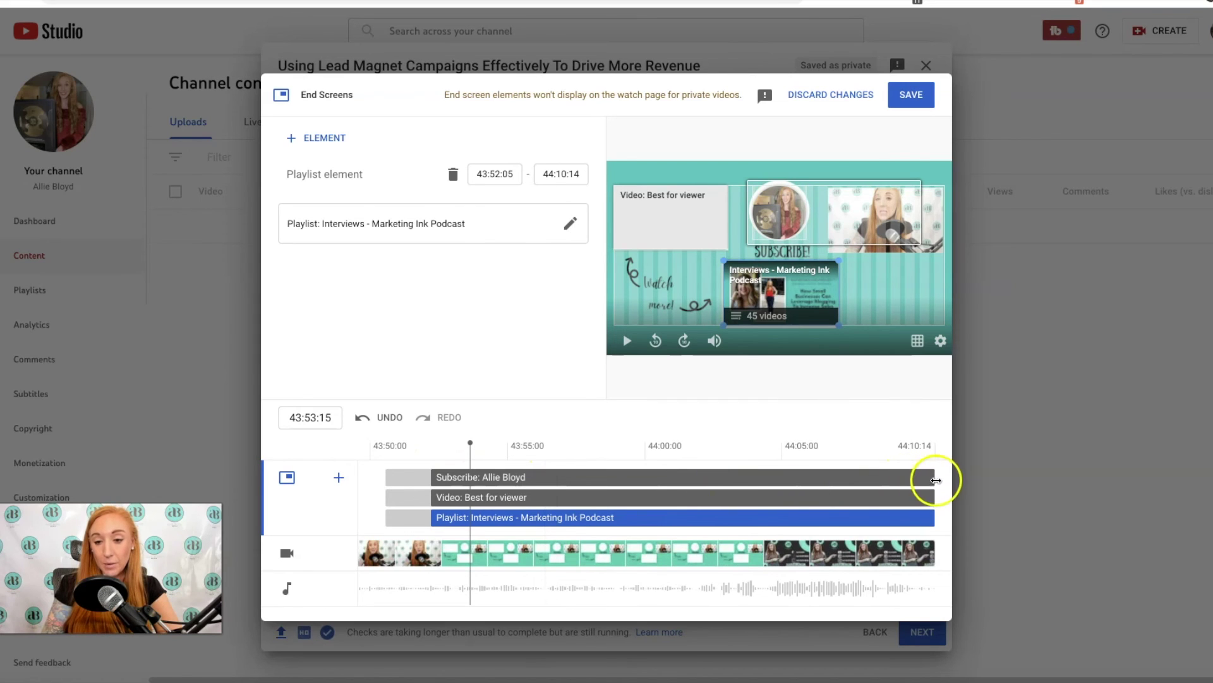
- Scrub the timeline to 44:02:16, the end screen's last frame before the outro
left_click(765, 537)
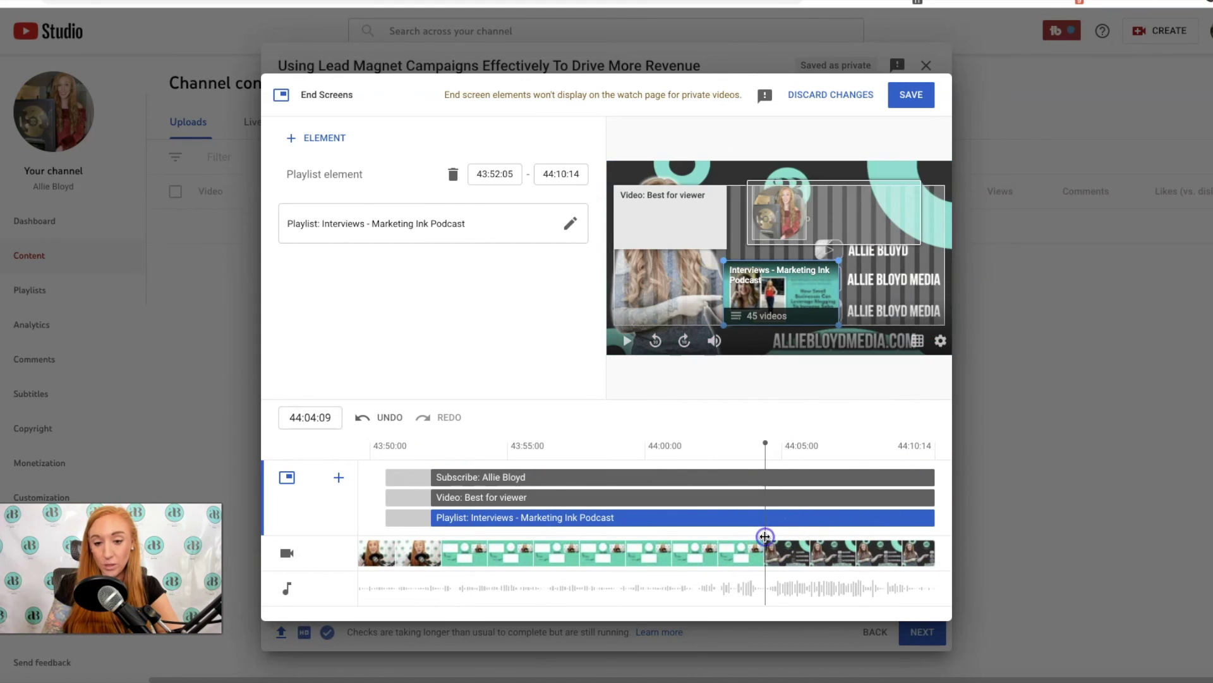
left_click_drag(765, 537, 719, 535)
left_click(727, 536)
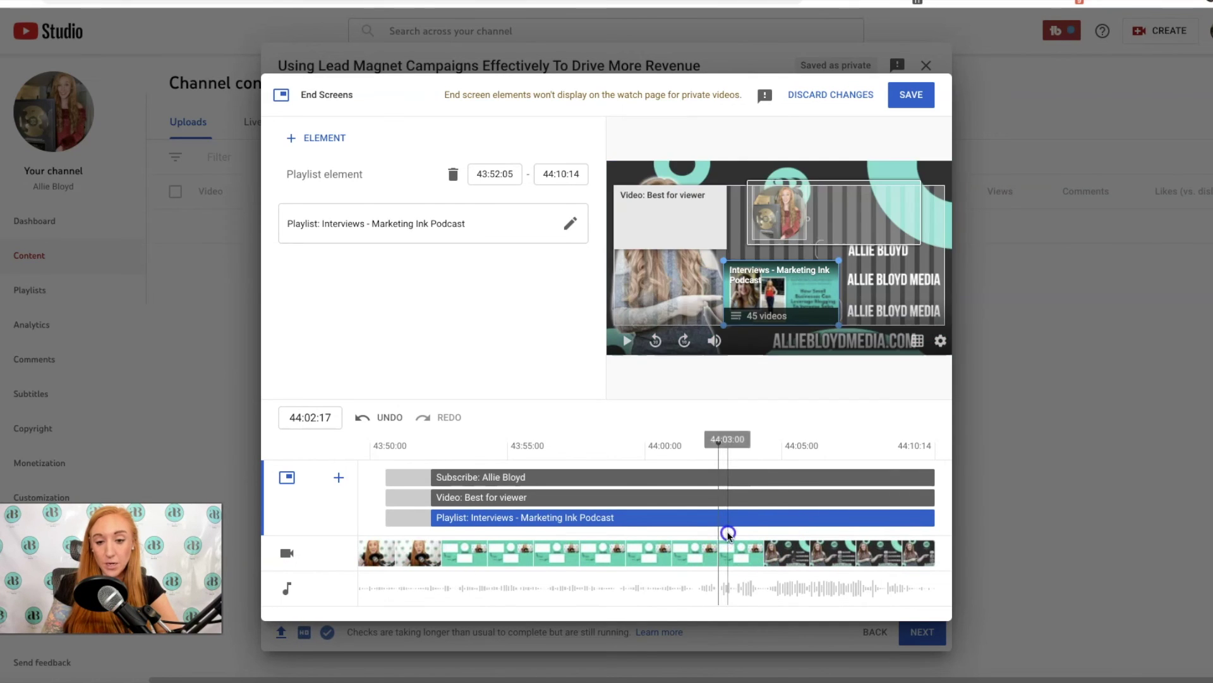
left_click_drag(724, 537, 723, 535)
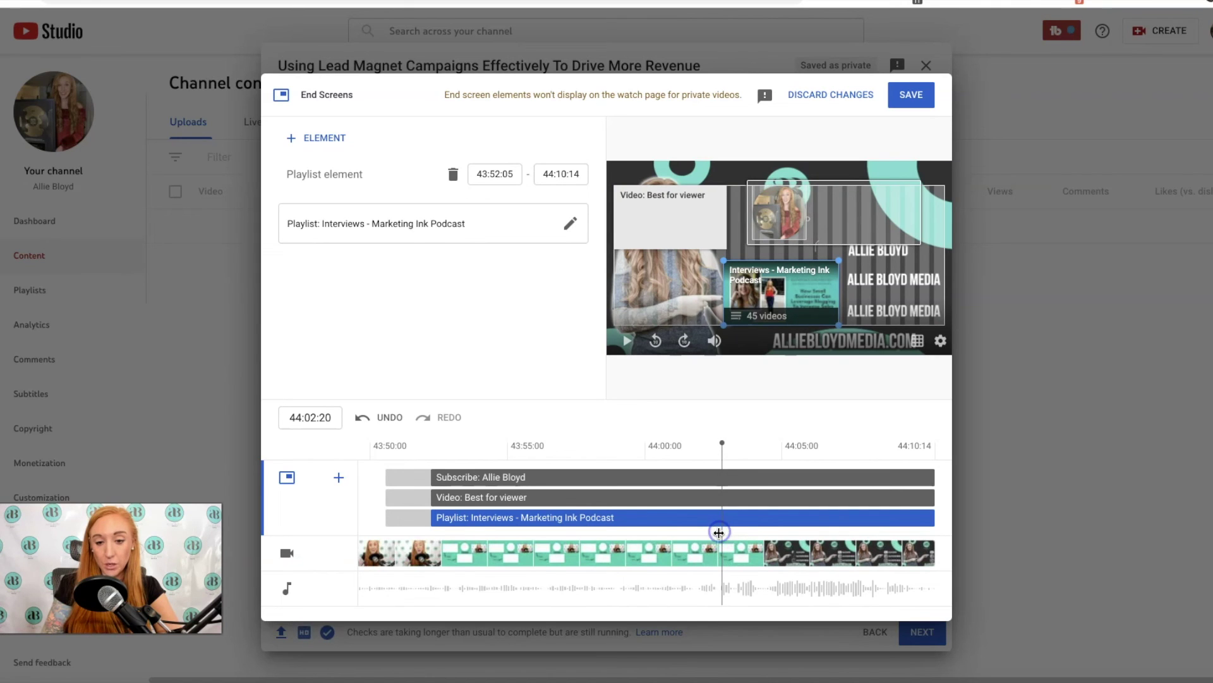
left_click(718, 534)
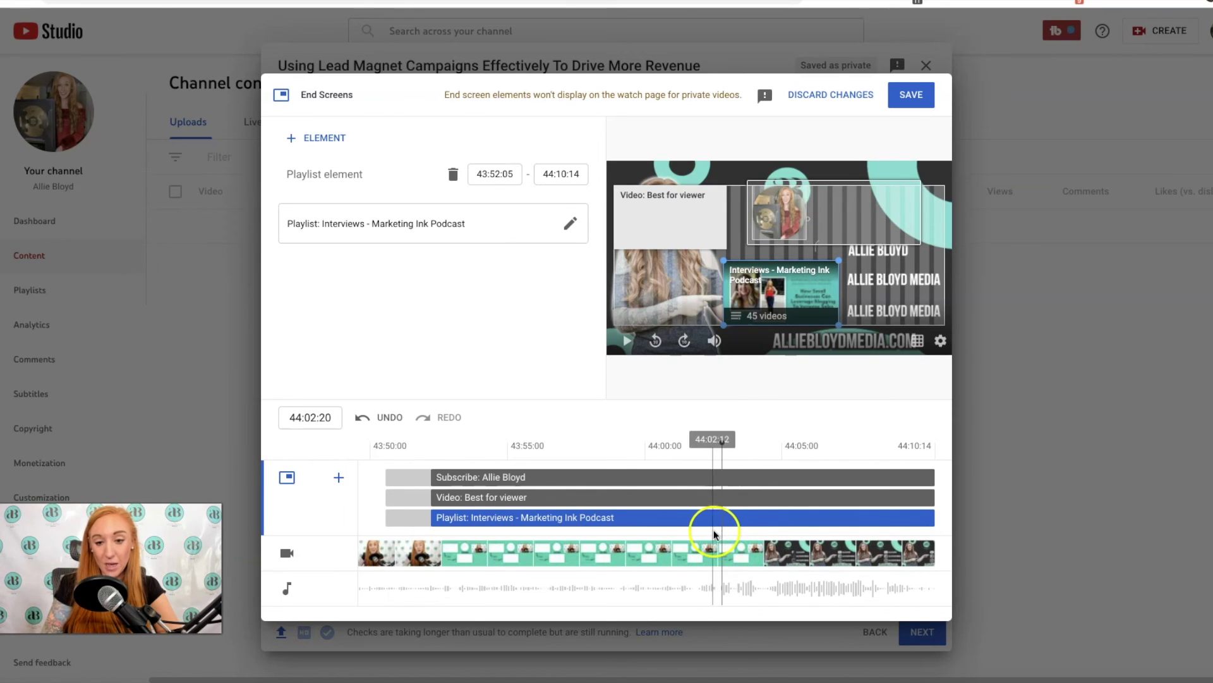
left_click_drag(715, 534, 717, 528)
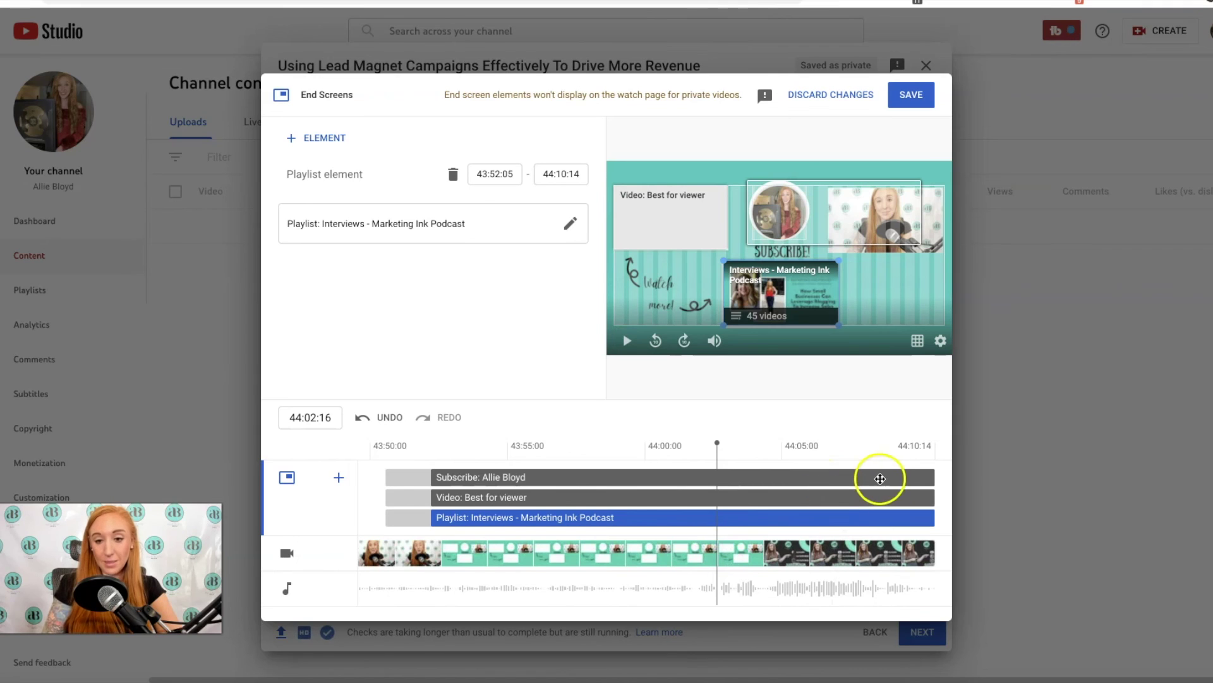
- End the Subscribe, Best for viewer video and podcast playlist elements at 44:02:16
left_click_drag(935, 480, 747, 479)
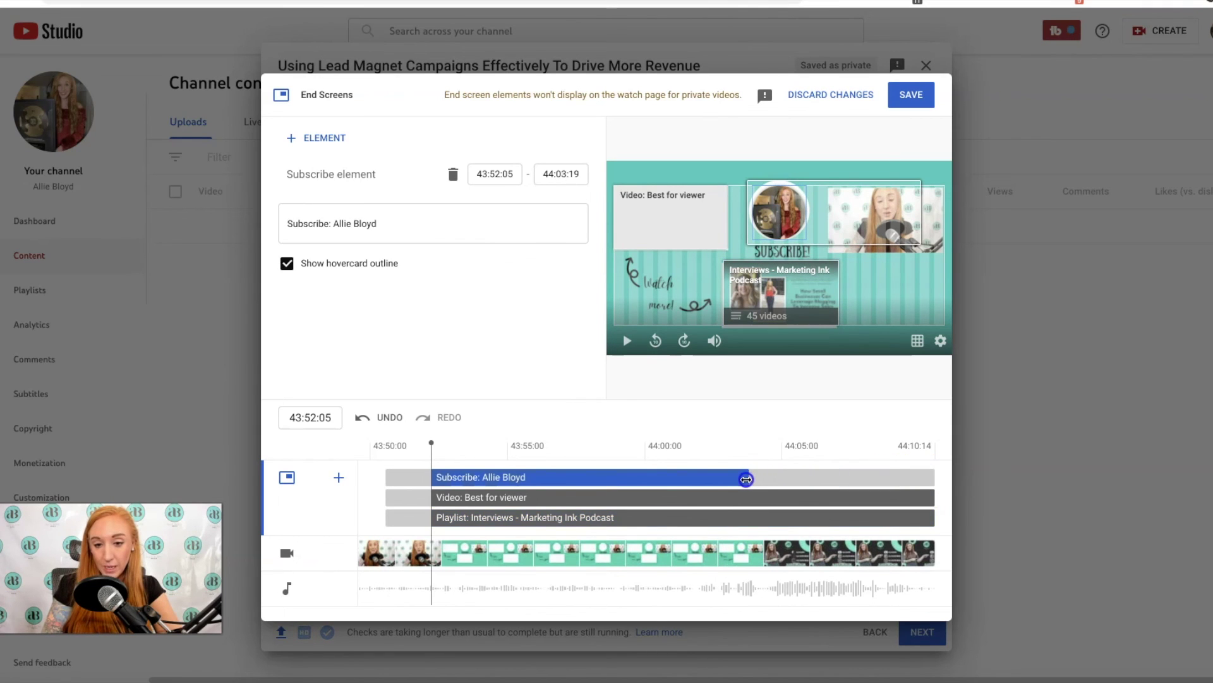
left_click(731, 462)
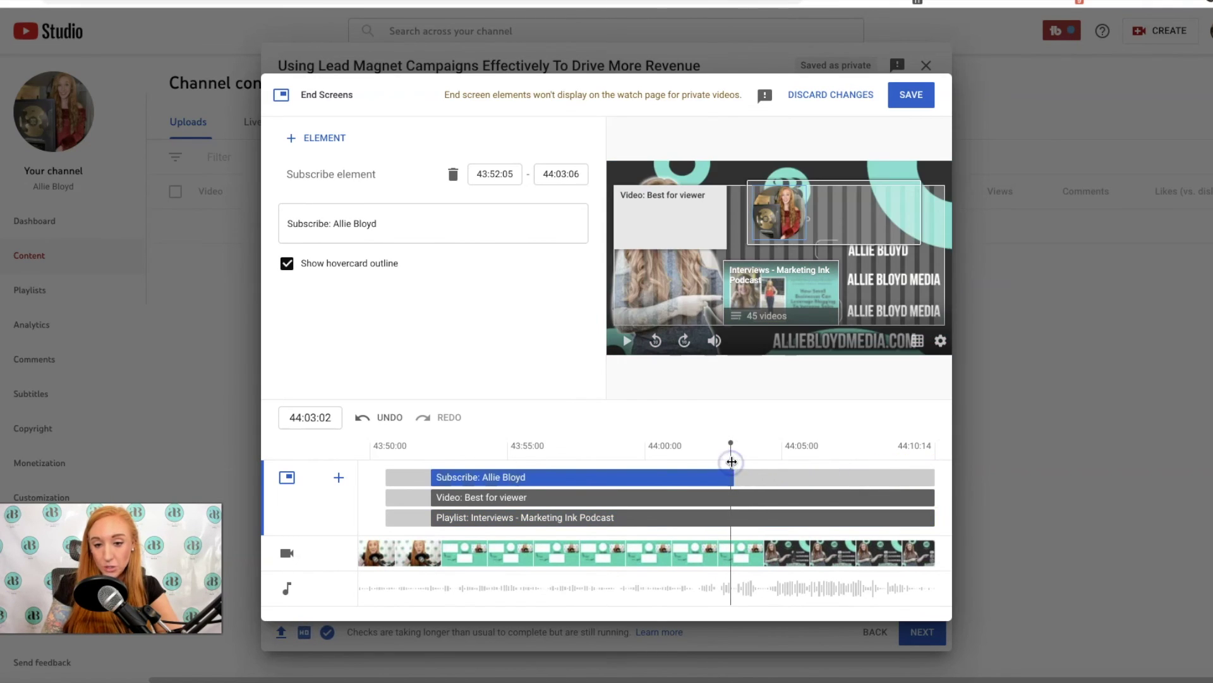
left_click(728, 462)
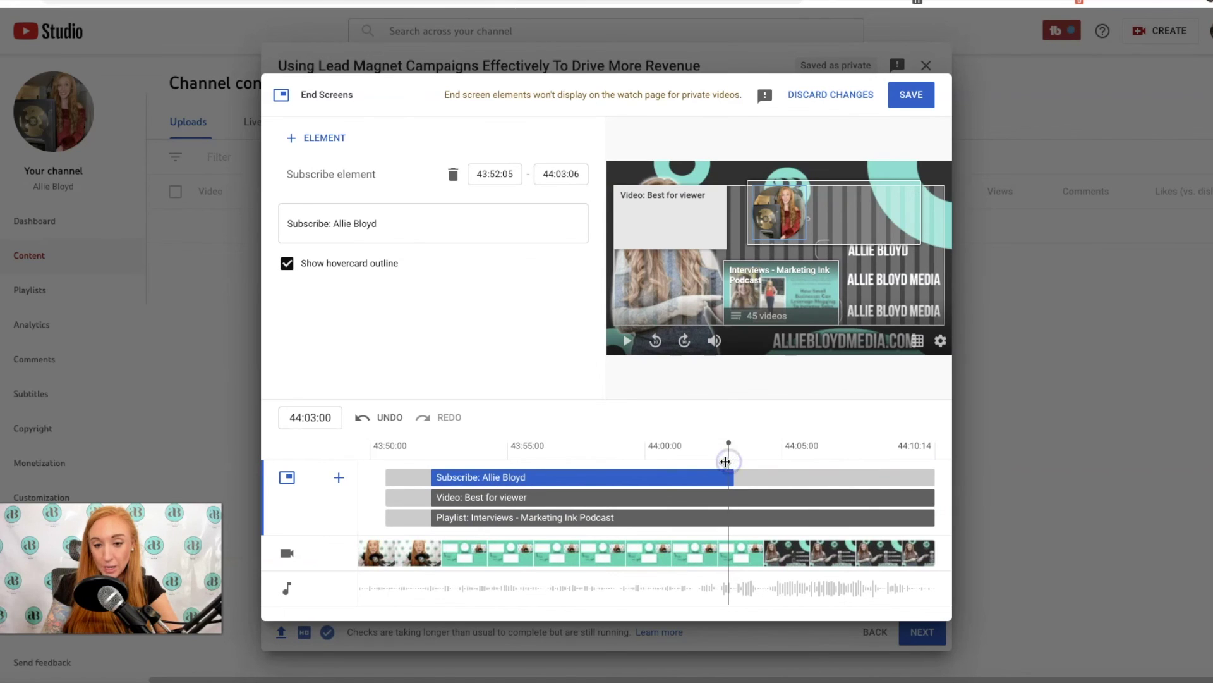
left_click_drag(726, 462, 721, 465)
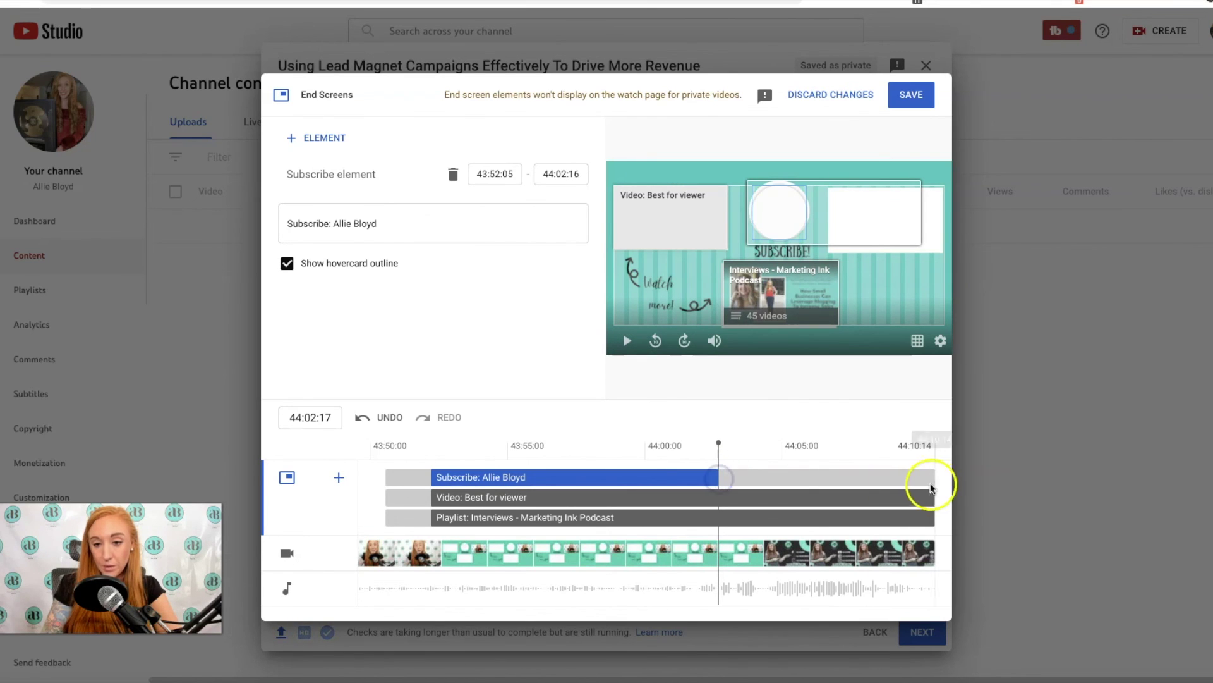
left_click_drag(931, 497, 714, 509)
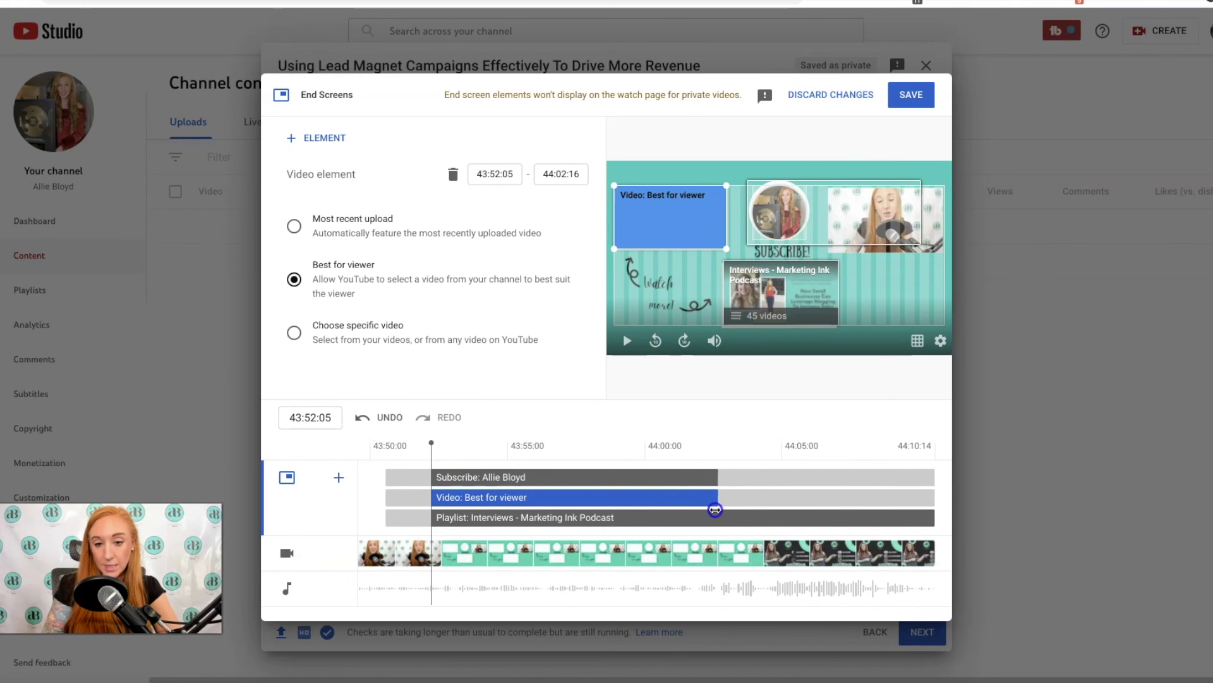
left_click_drag(933, 519, 726, 519)
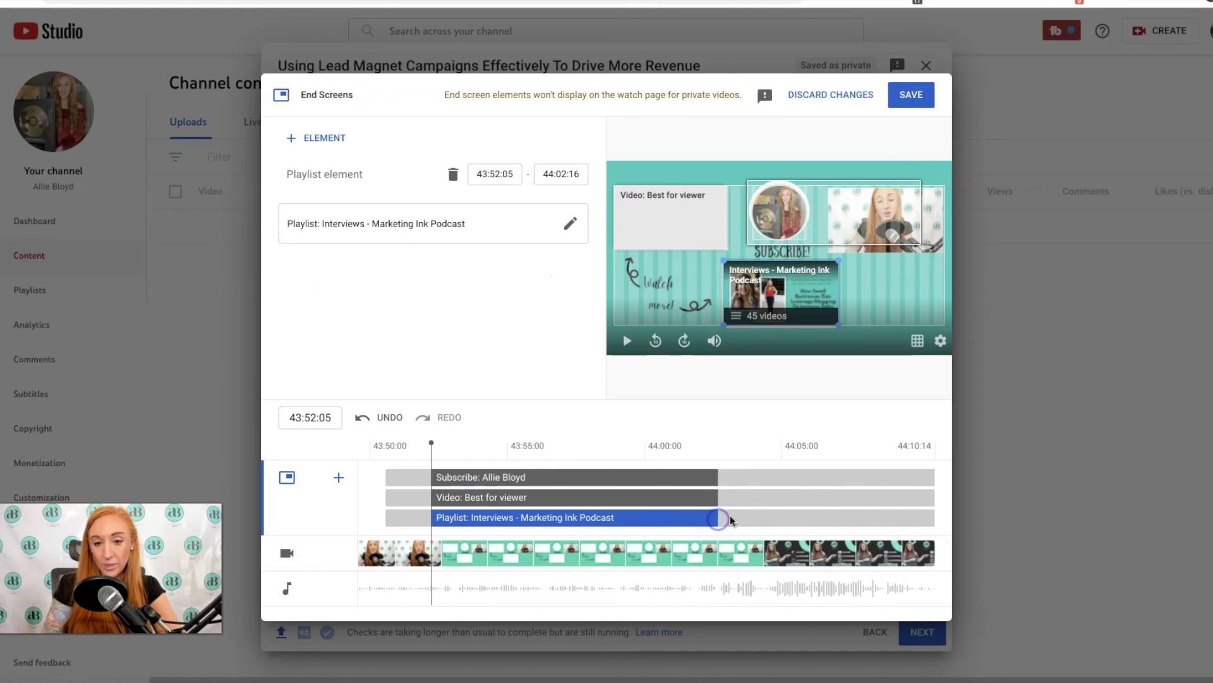
- Replay the end-screen preview and pause it on the branded outro frame
left_click(415, 436)
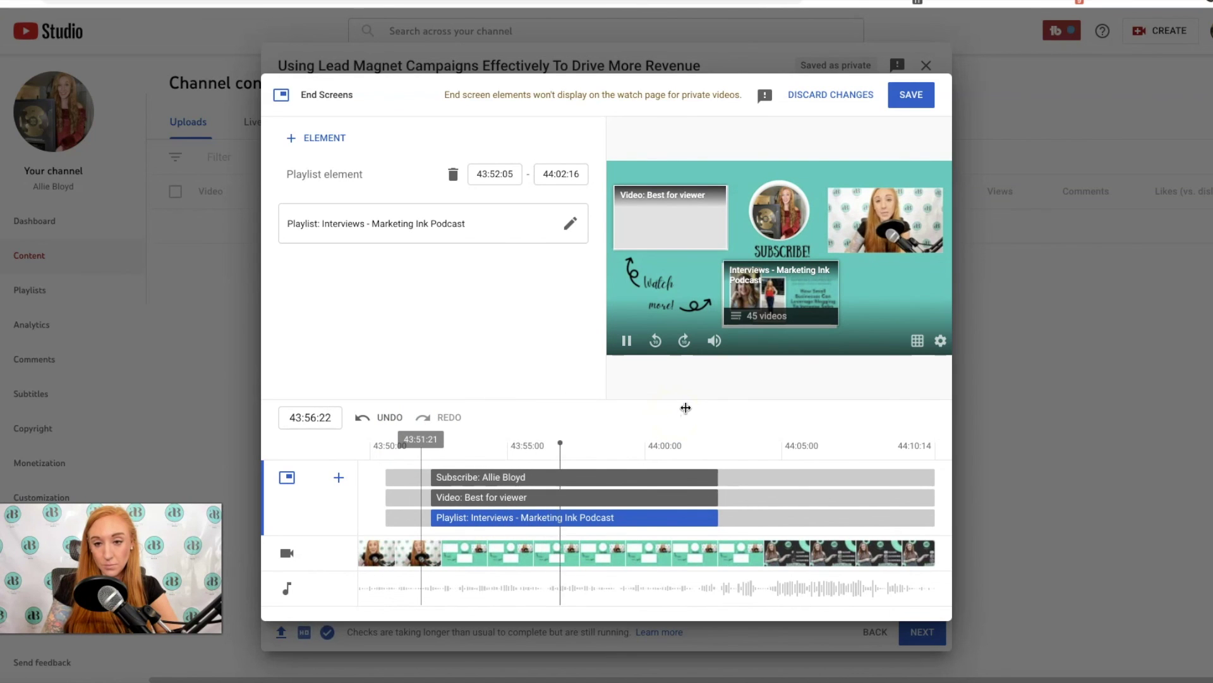
left_click(708, 412)
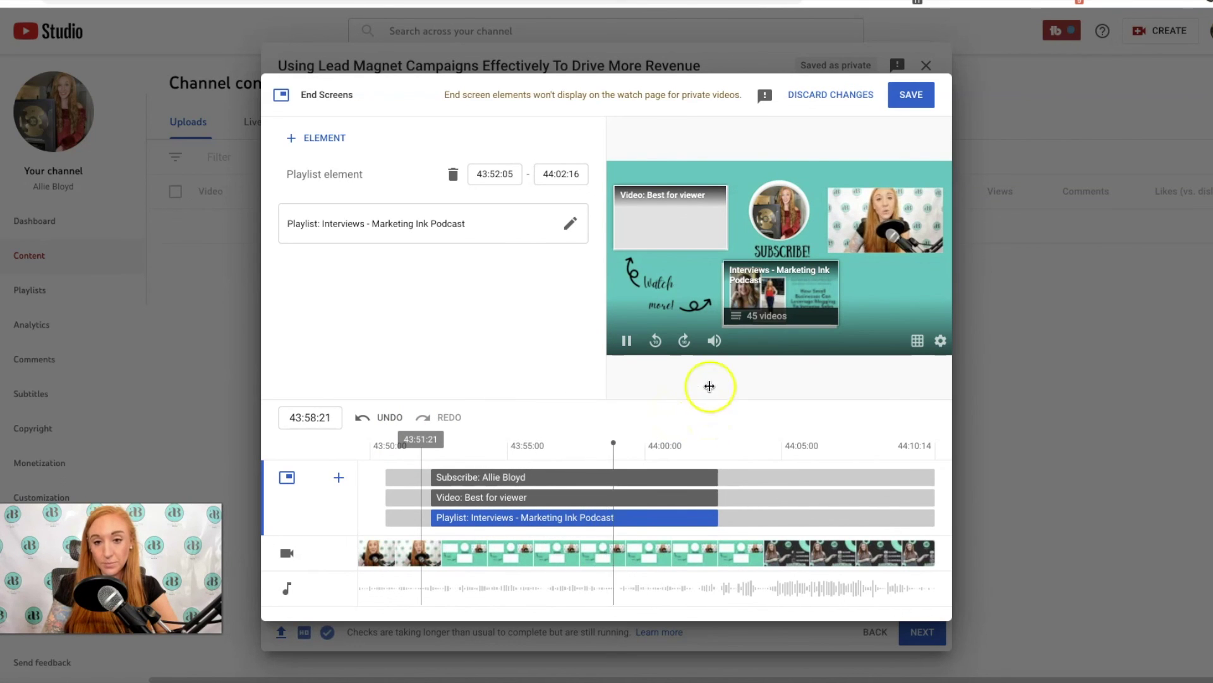
left_click(712, 389)
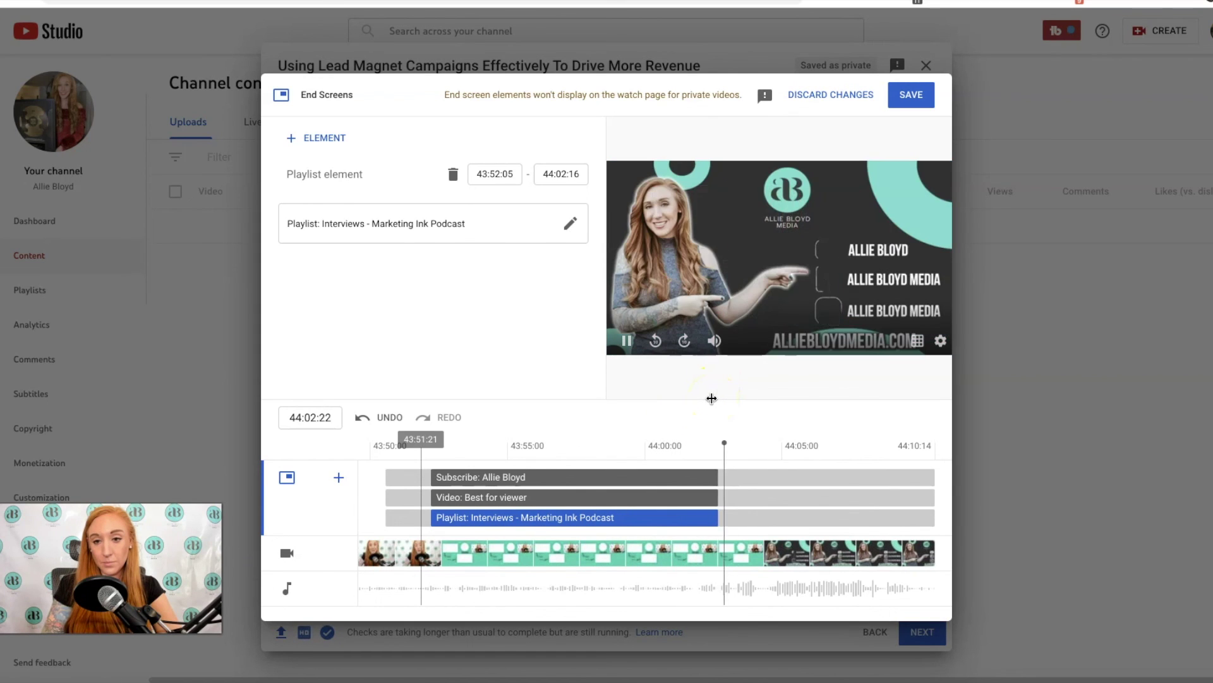
left_click(843, 147)
key("space")
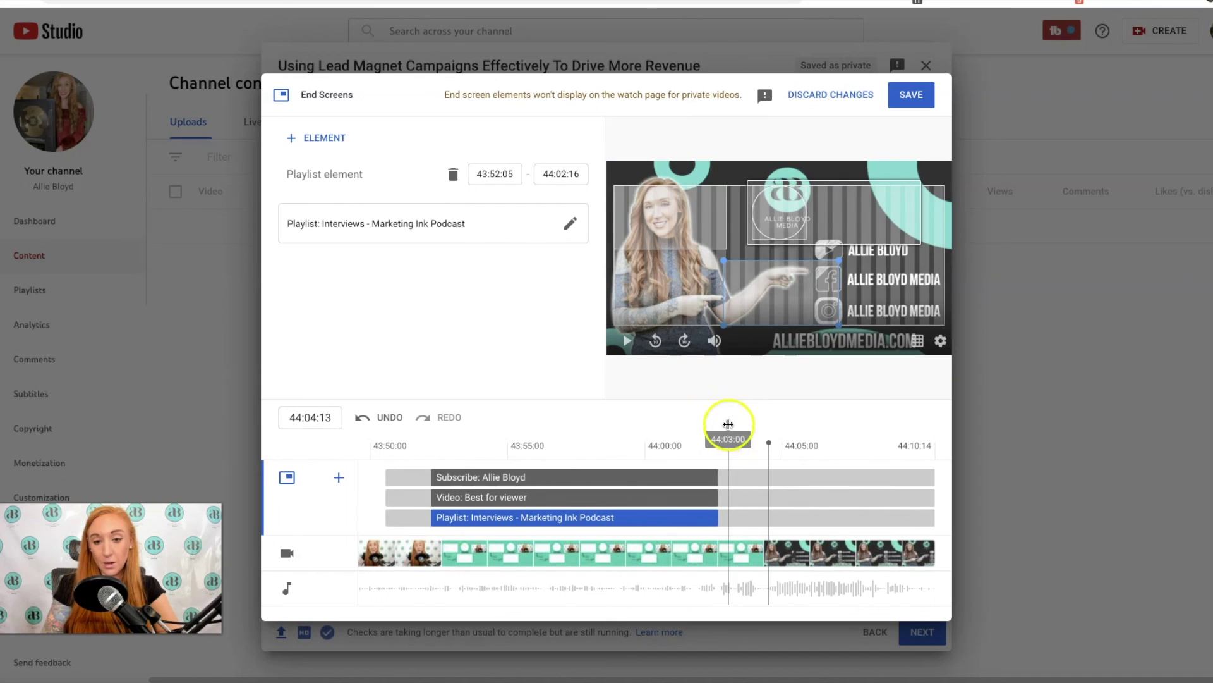
- Save the finished end screen with its three elements timed 43:52:05–44:02:16
left_click(910, 96)
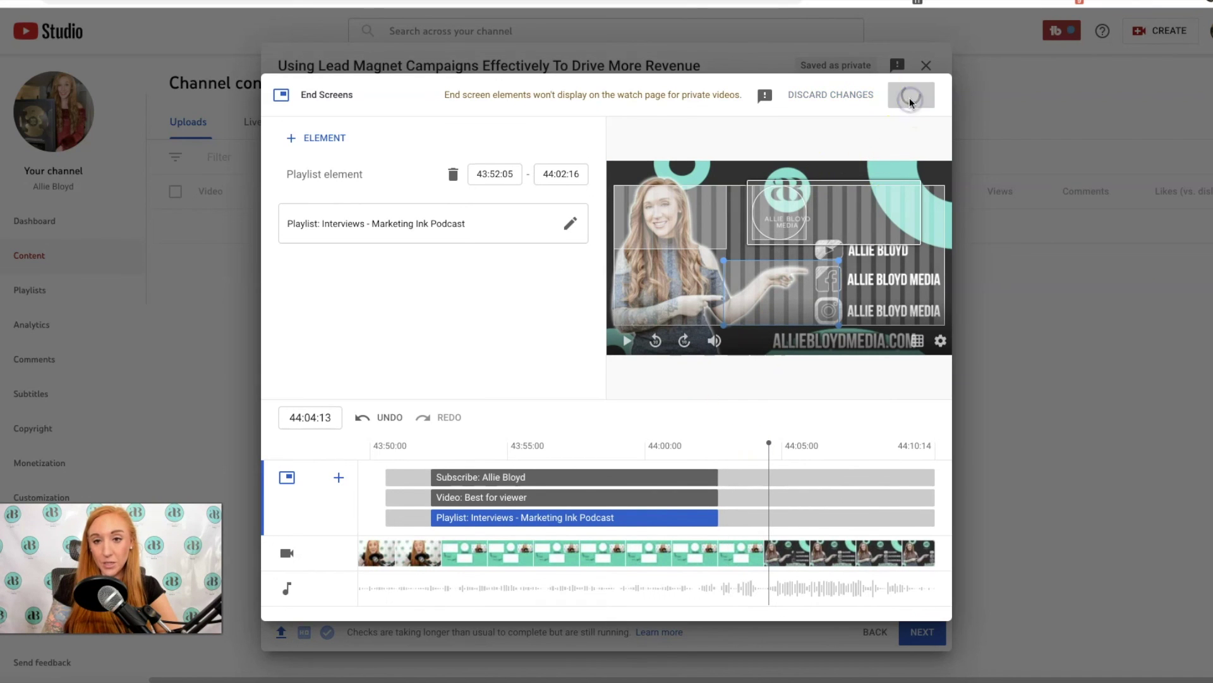